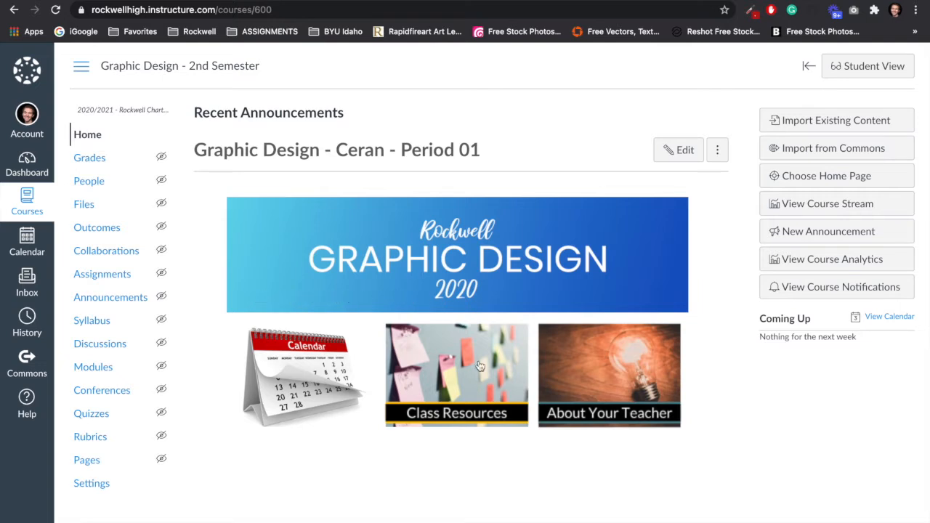
# Open the Polaroid Project Files folder in OneDrive, reached from the course's Class Resources through Graphic Design, 1 Projects and Project Files and Polaroid Project.
pyautogui.click(459, 406)
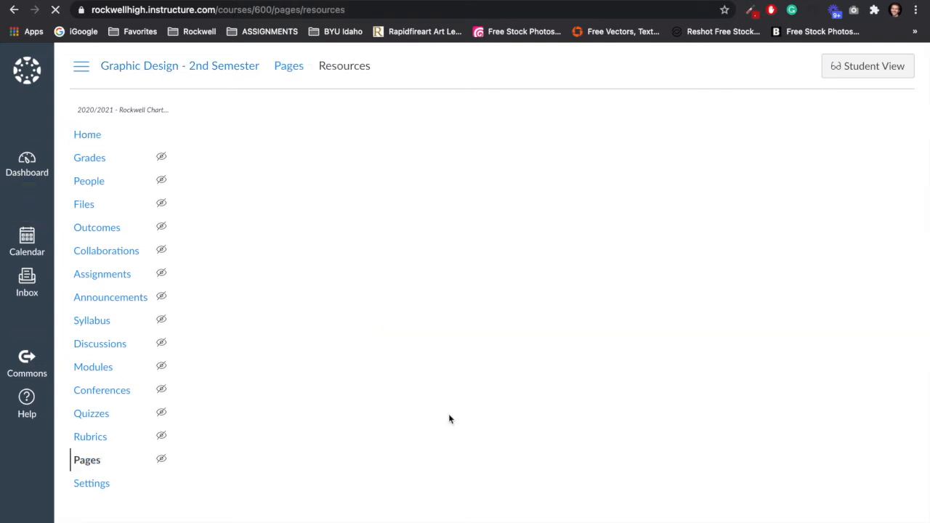
pyautogui.click(306, 281)
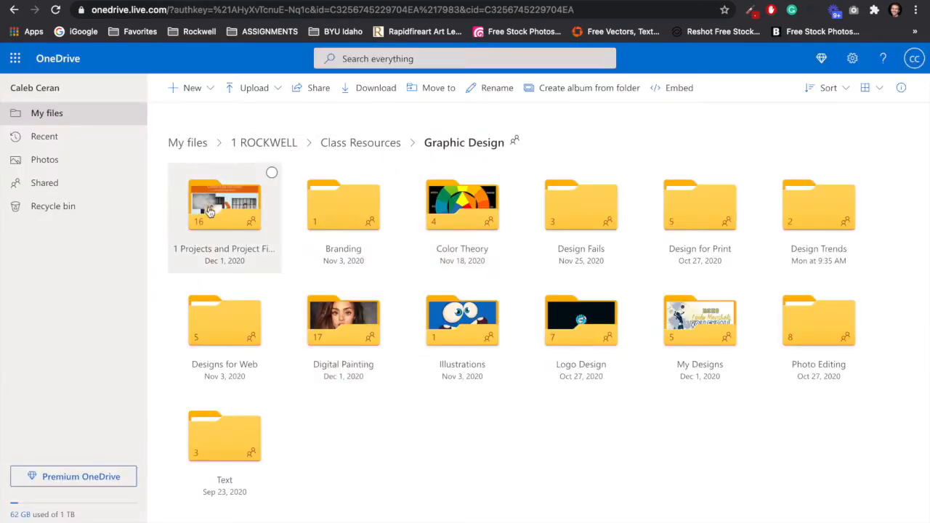
pyautogui.click(218, 213)
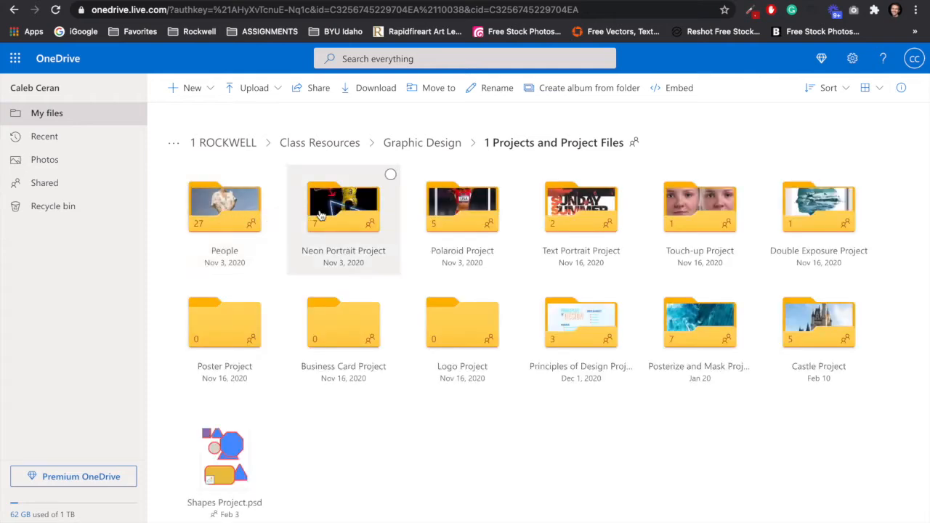
pyautogui.click(463, 211)
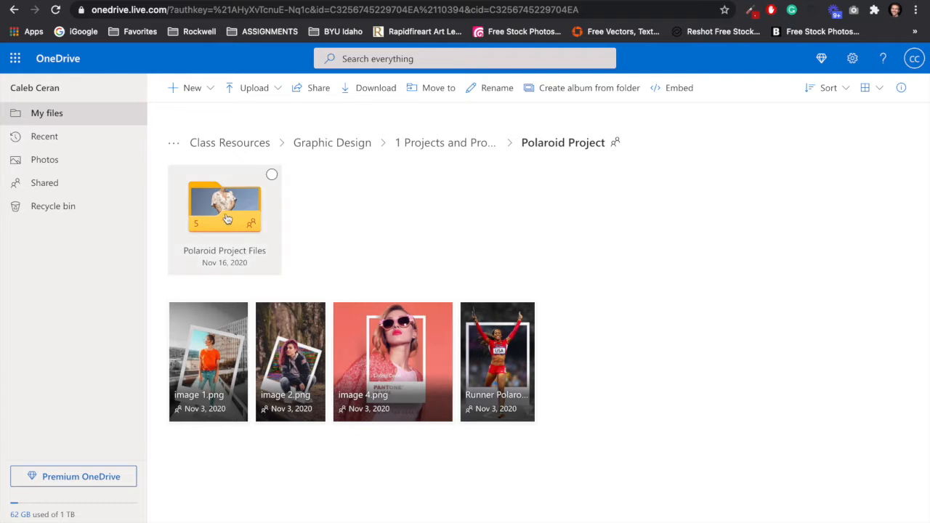
pyautogui.click(228, 220)
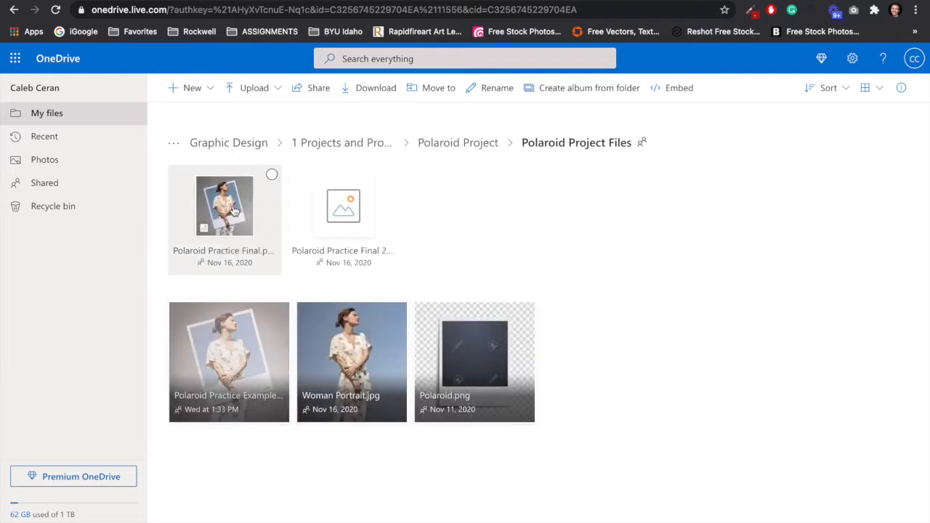
# Download the Polaroid Practice Example image, Woman Portrait.jpg and Polaroid.png from the project files folder.
pyautogui.click(252, 327)
pyautogui.rightClick(255, 327)
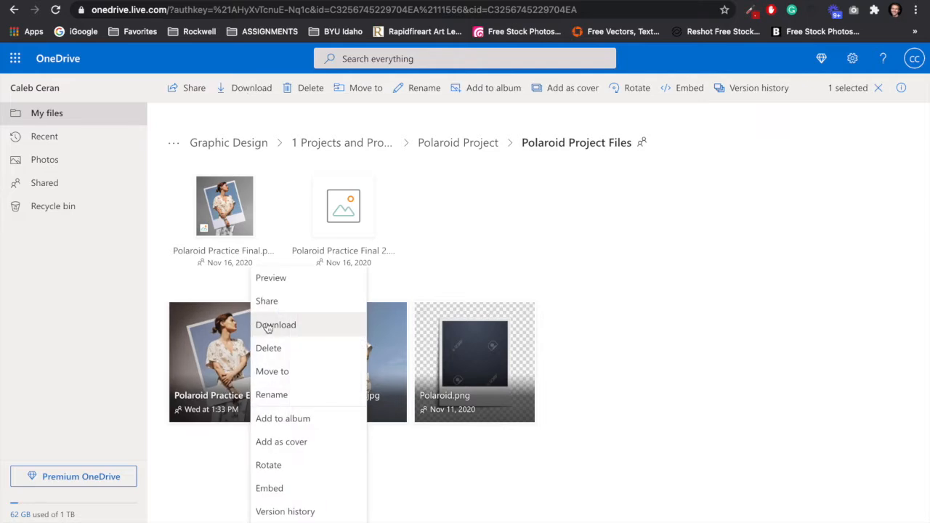
pyautogui.click(266, 329)
pyautogui.click(357, 333)
pyautogui.rightClick(357, 333)
pyautogui.click(386, 296)
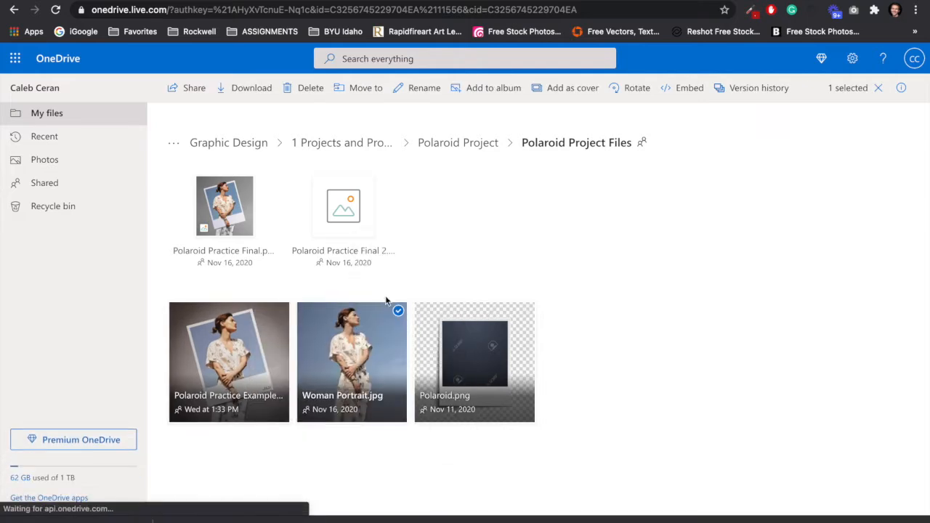
pyautogui.rightClick(473, 343)
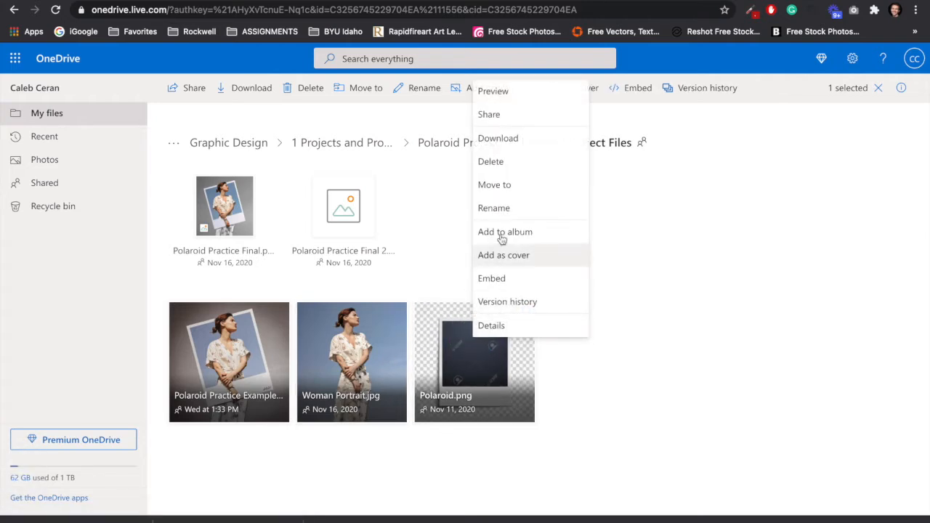
pyautogui.click(504, 138)
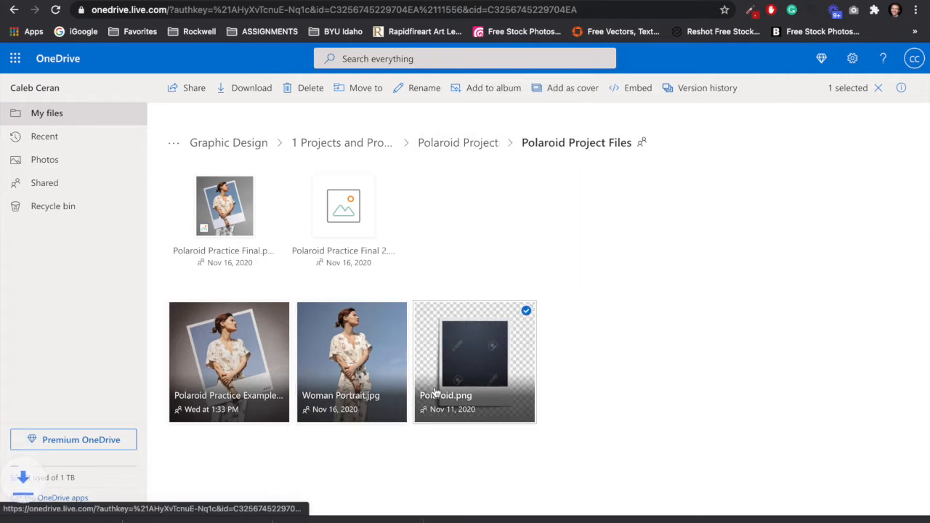
# Open the three downloaded images from the Downloads folder in Photoshop.
pyautogui.moveTo(919, 21)
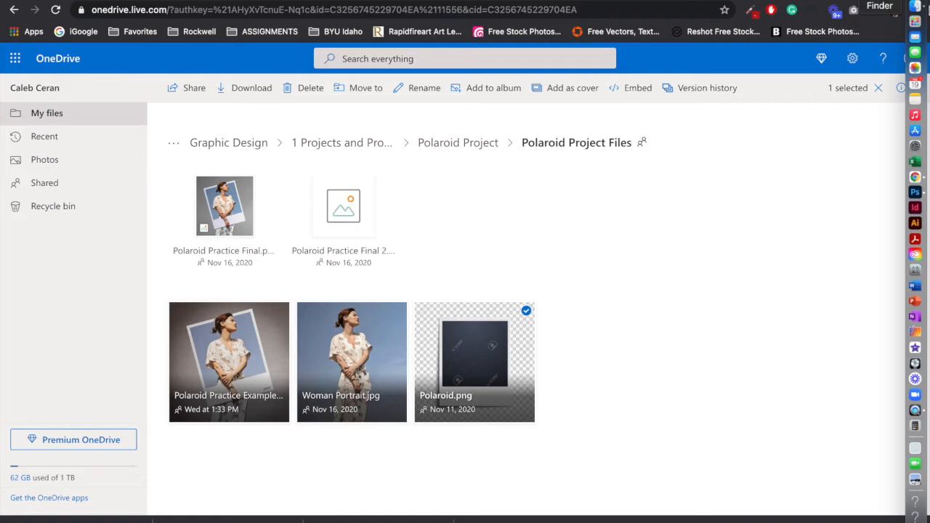
pyautogui.click(914, 11)
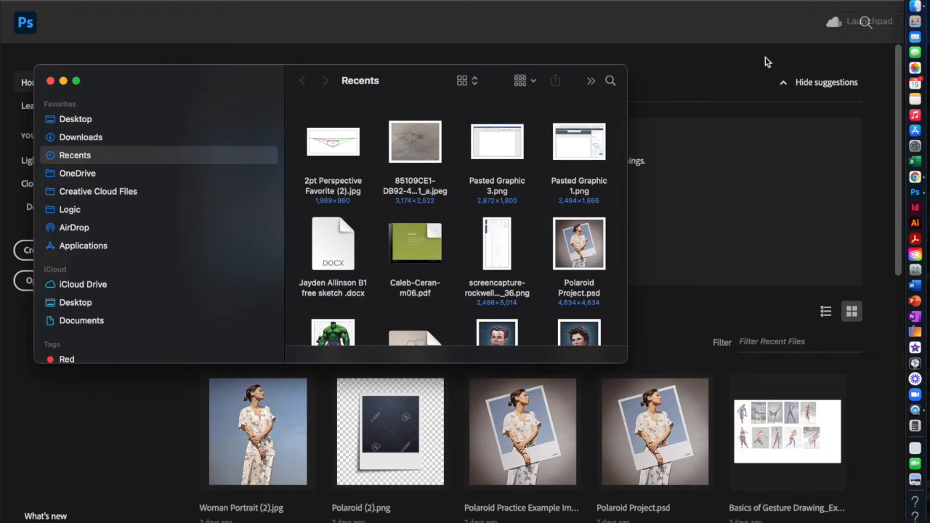
pyautogui.click(96, 138)
pyautogui.moveTo(304, 135); pyautogui.dragTo(520, 165)
pyautogui.moveTo(495, 135); pyautogui.dragTo(918, 198)
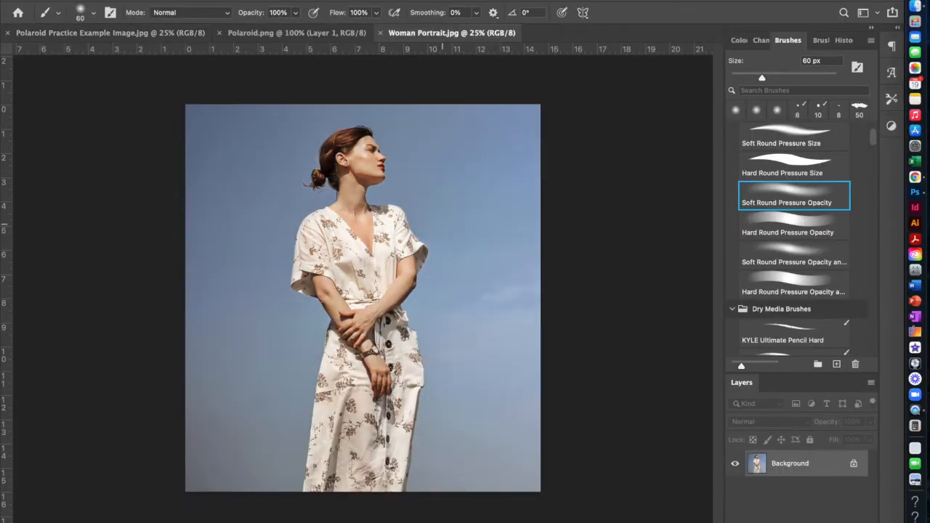
# Look through the open practice example, Polaroid.png and Woman Portrait.jpg images.
pyautogui.click(107, 34)
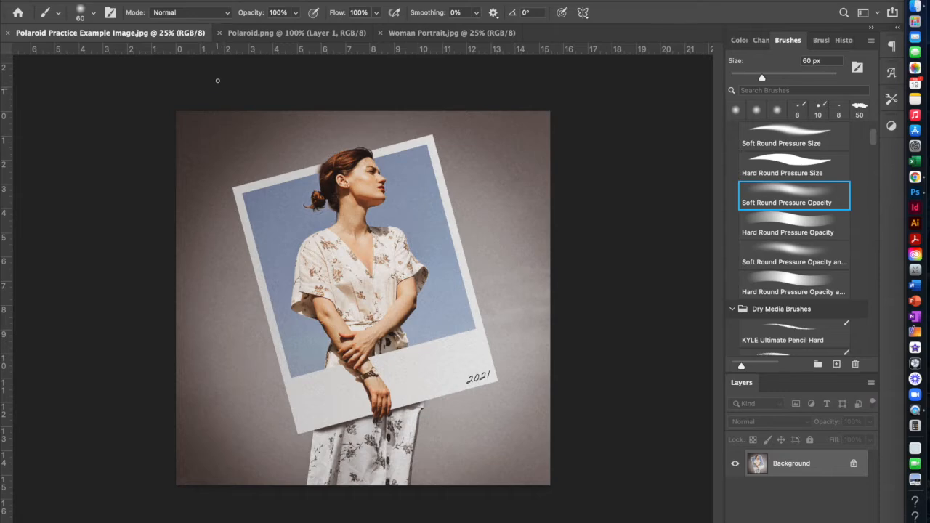
pyautogui.click(252, 33)
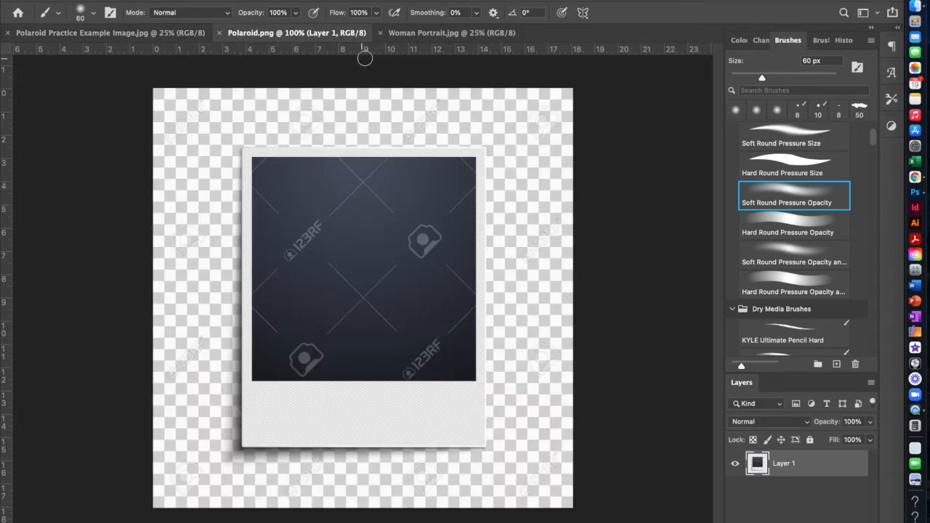
pyautogui.click(423, 34)
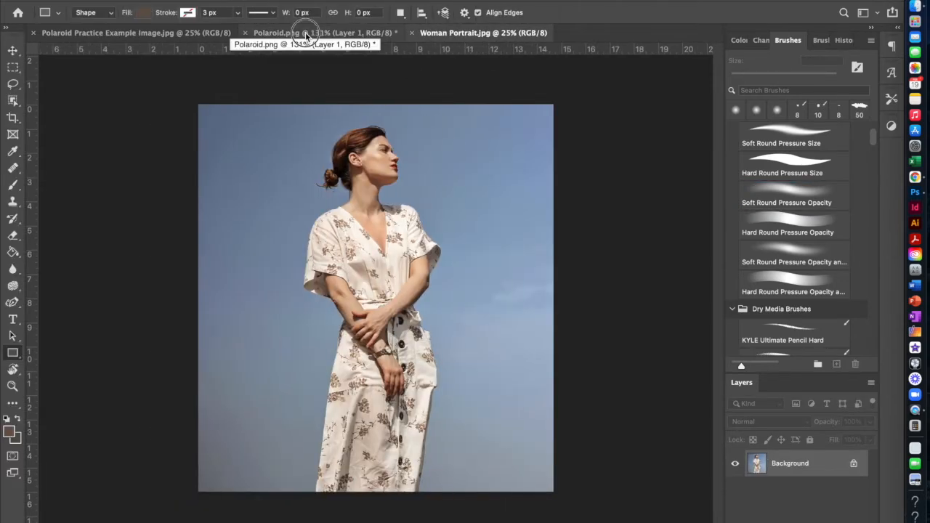
# In Polaroid.png, use the Rectangle Tool to cover the entire polaroid frame with a rectangle about 755 px by 933 px.
pyautogui.click(305, 33)
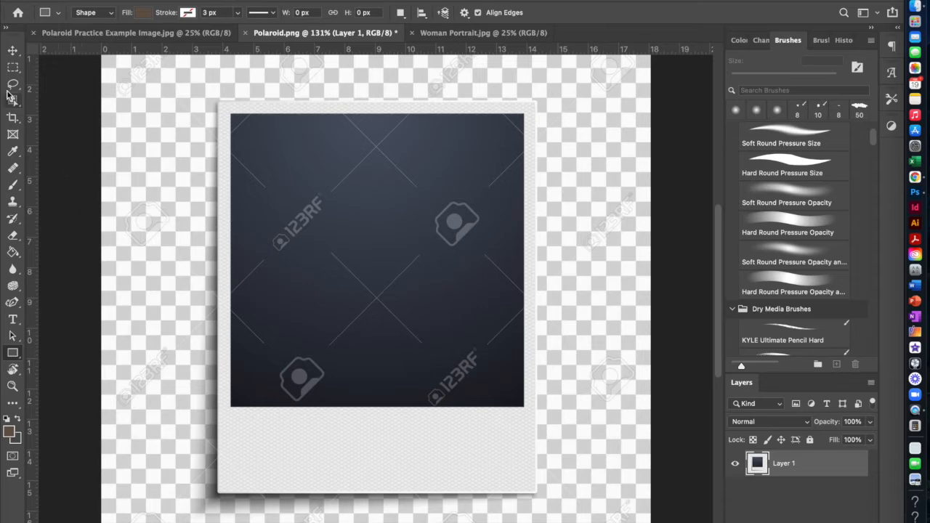
pyautogui.click(12, 354)
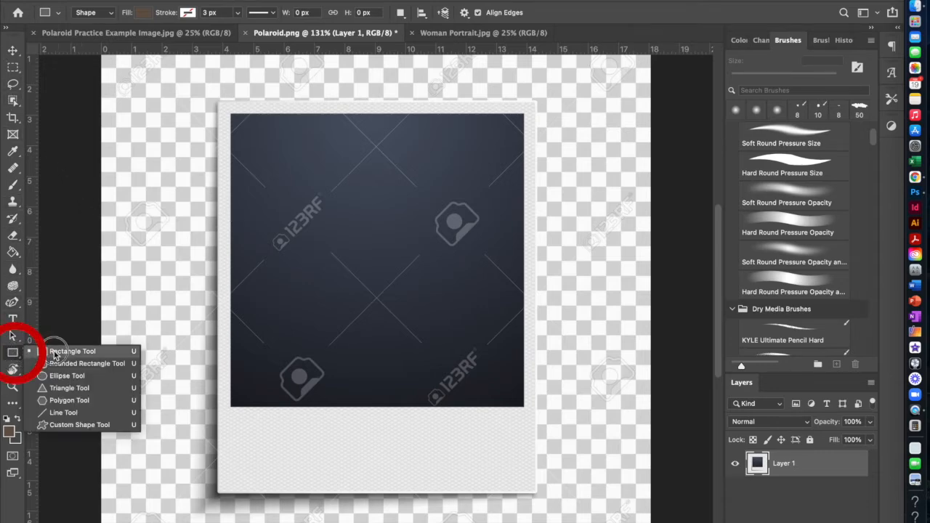
pyautogui.click(54, 354)
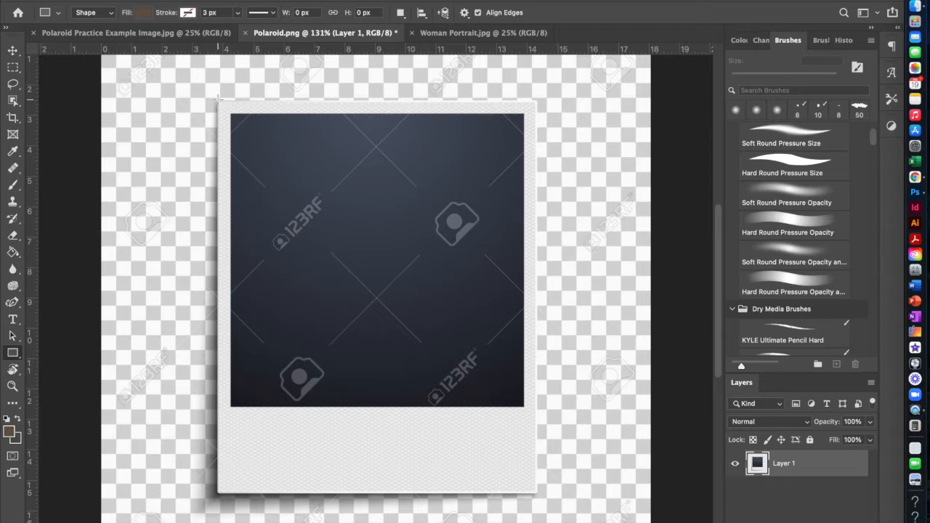
pyautogui.moveTo(218, 99); pyautogui.dragTo(535, 495)
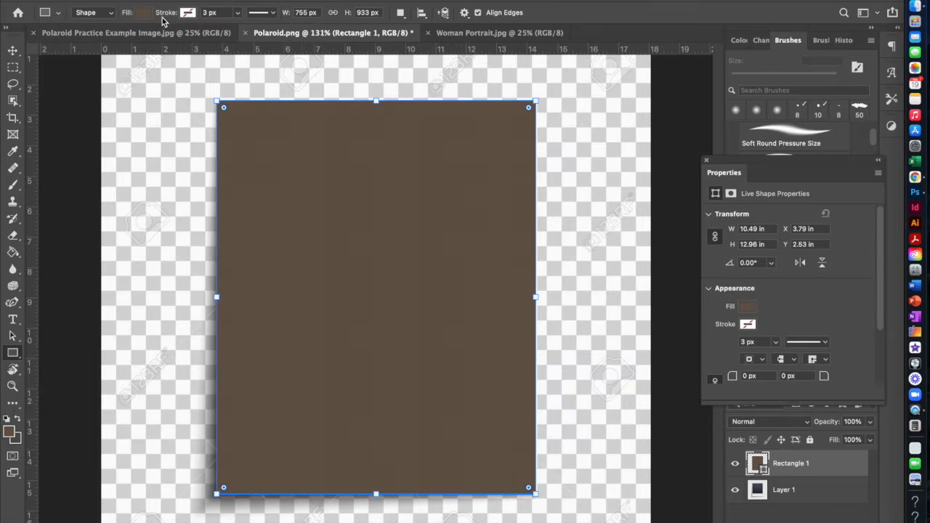
# Try an orange fill (c5712a) and a dark blue fill (1c4179) on the rectangle.
pyautogui.click(143, 15)
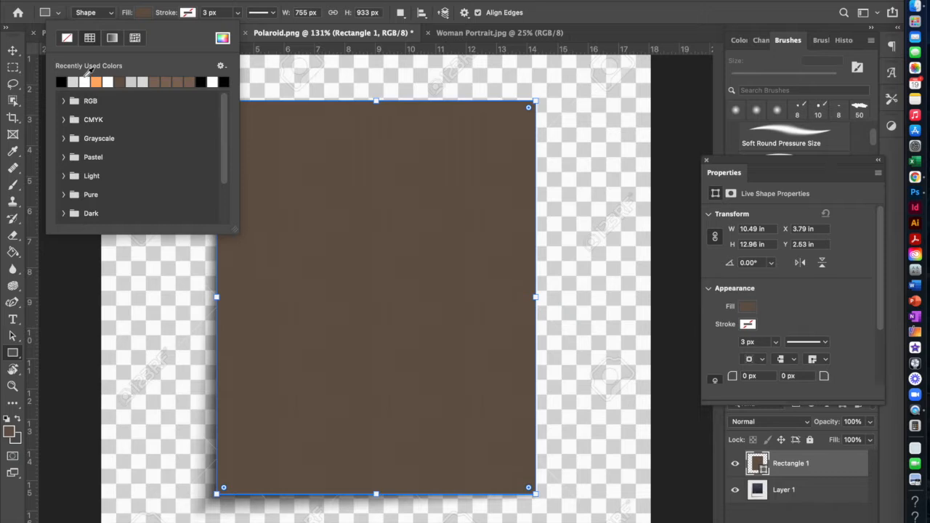
pyautogui.click(226, 38)
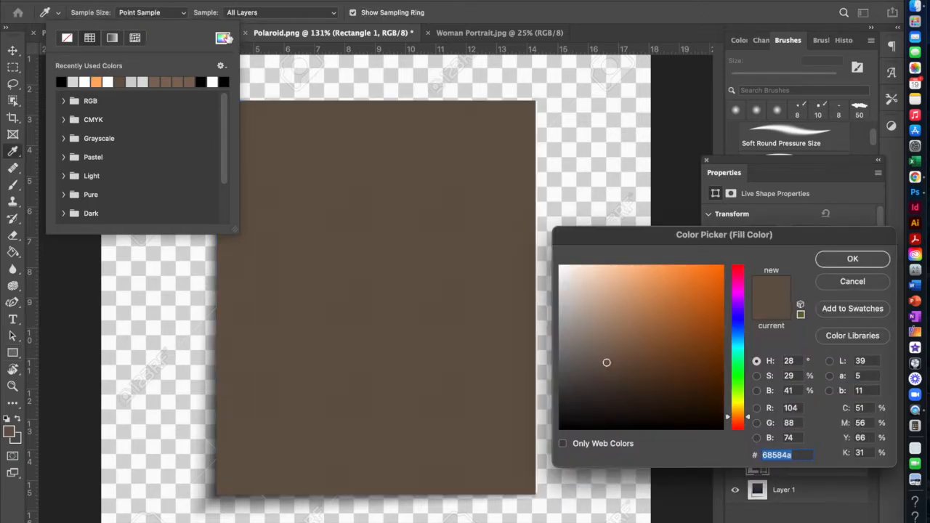
pyautogui.moveTo(624, 344); pyautogui.dragTo(688, 302)
pyautogui.click(842, 261)
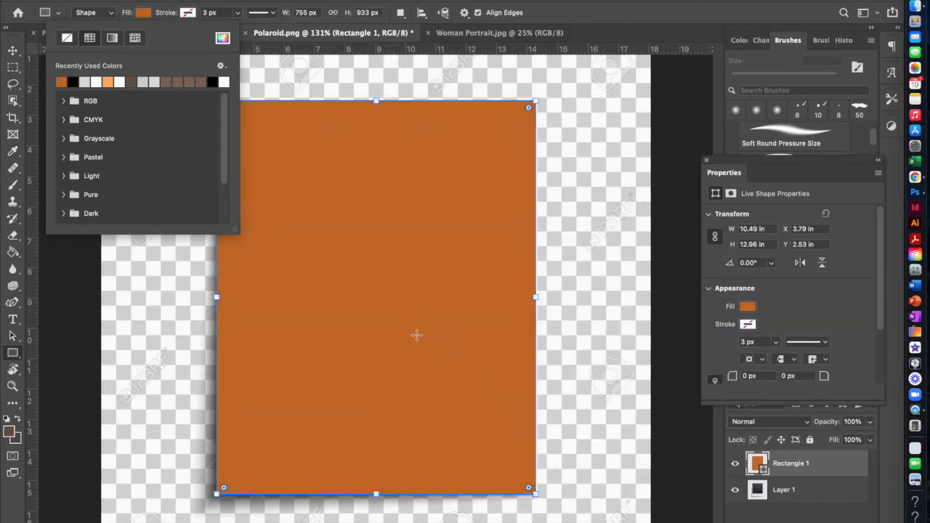
pyautogui.click(223, 38)
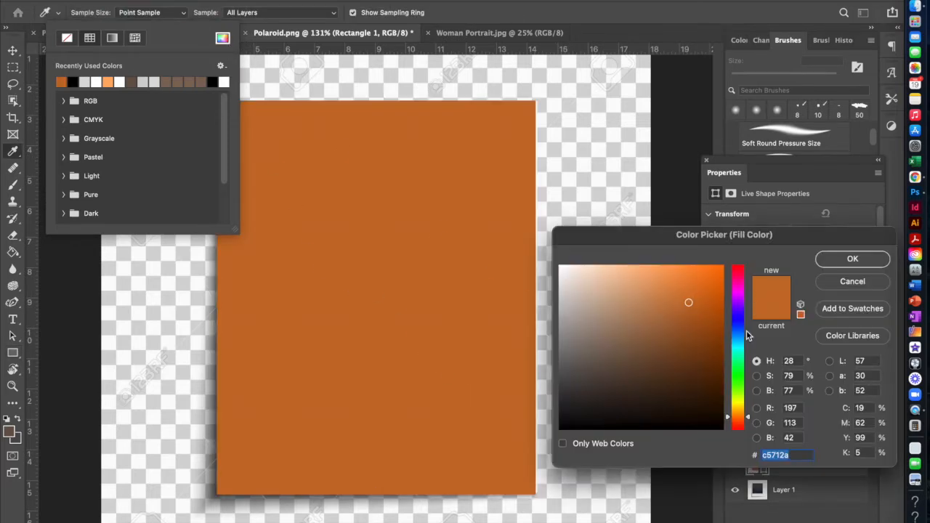
pyautogui.moveTo(751, 419)
pyautogui.mouseDown()
pyautogui.moveTo(758, 281)
pyautogui.moveTo(753, 333)
pyautogui.moveTo(710, 304)
pyautogui.moveTo(622, 374)
pyautogui.moveTo(623, 328)
pyautogui.moveTo(687, 352)
pyautogui.mouseUp()
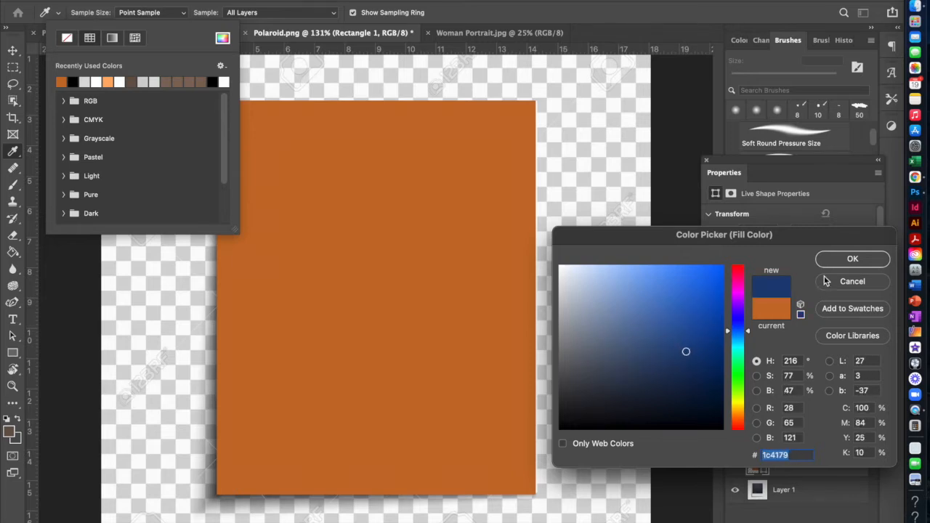
pyautogui.click(833, 261)
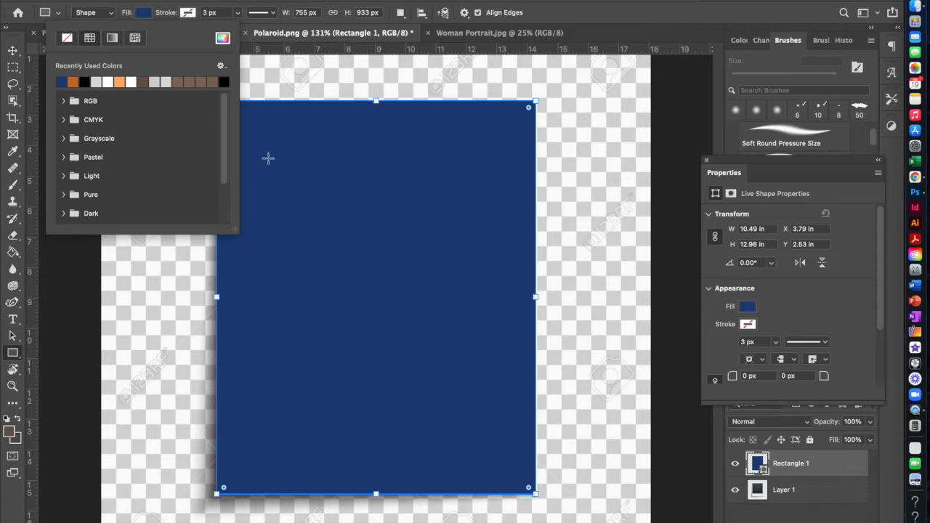
# Set the large rectangle's fill color to white (ffffff).
pyautogui.click(222, 38)
pyautogui.moveTo(648, 303); pyautogui.dragTo(528, 241)
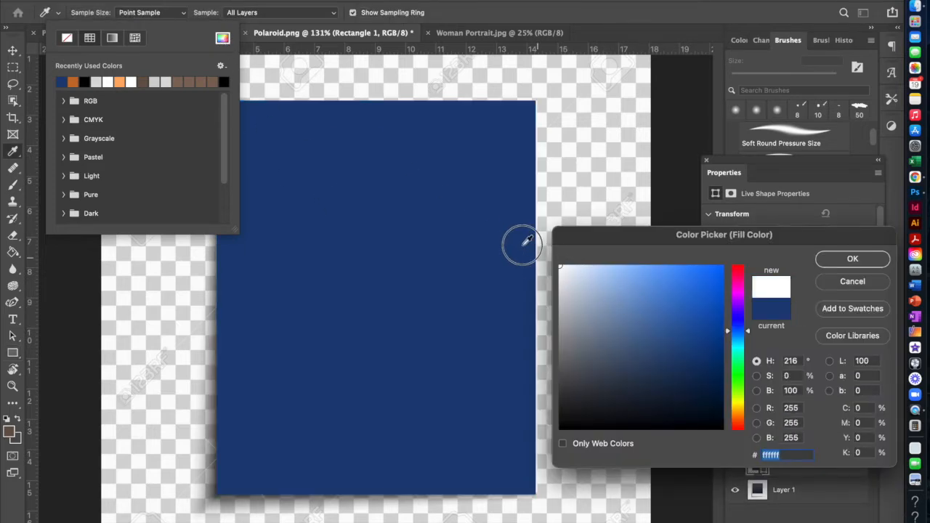
pyautogui.click(818, 262)
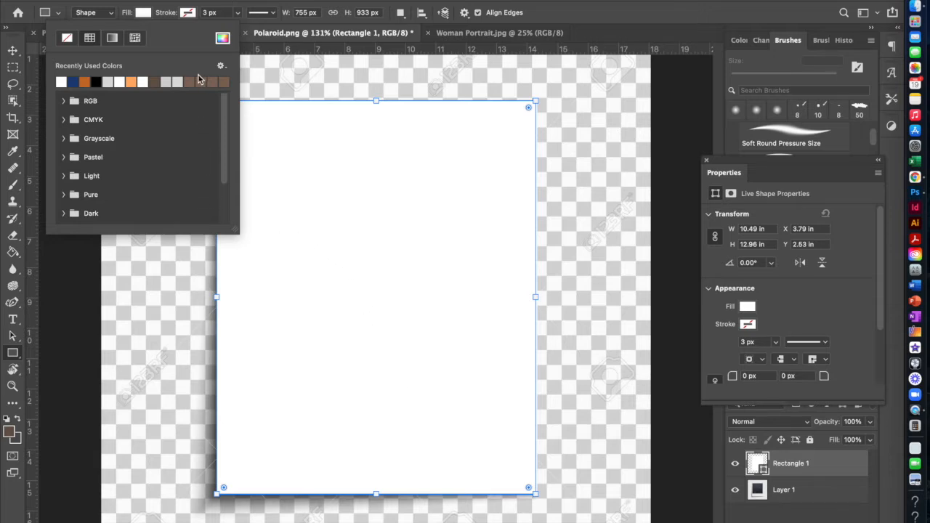
pyautogui.press('Return')
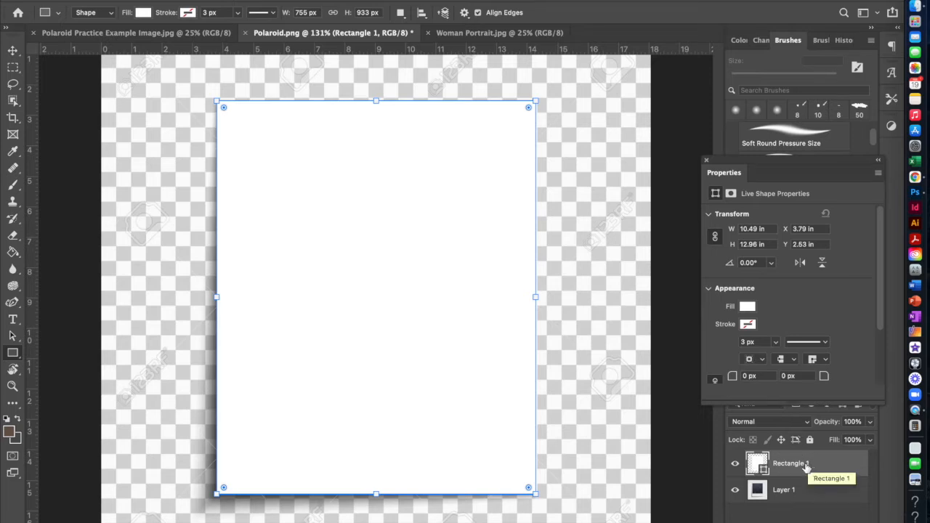
# Toggle the Rectangle 1 layer's visibility to compare it with the polaroid beneath, and leave the layer hidden.
pyautogui.click(735, 464)
pyautogui.click(735, 464)
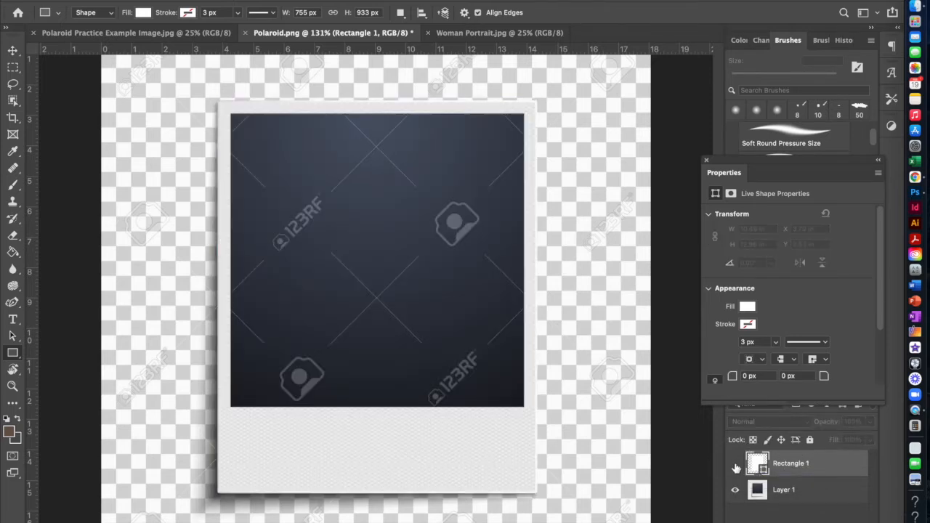
pyautogui.click(735, 464)
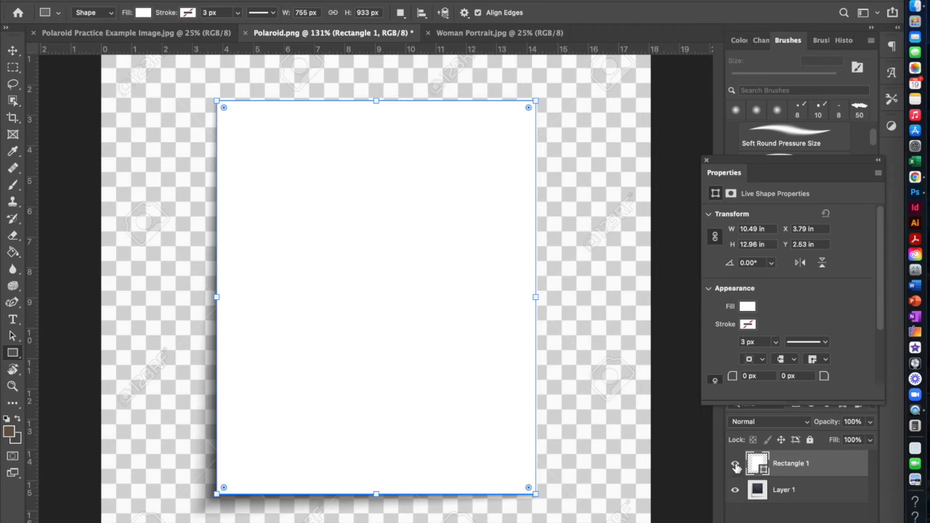
pyautogui.click(735, 466)
pyautogui.click(736, 466)
pyautogui.click(736, 465)
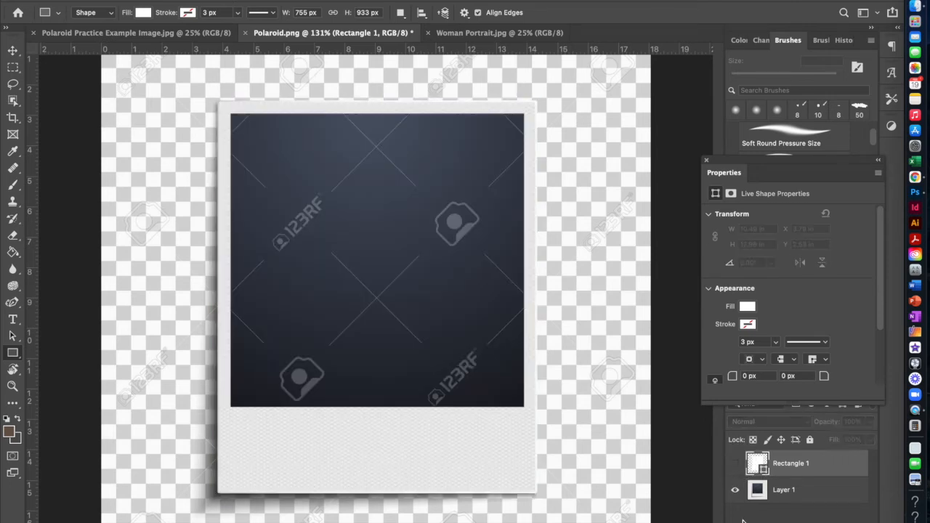
# Draw a second rectangle about 693 px by 692 px over the polaroid's dark photo area.
pyautogui.press('super+z')
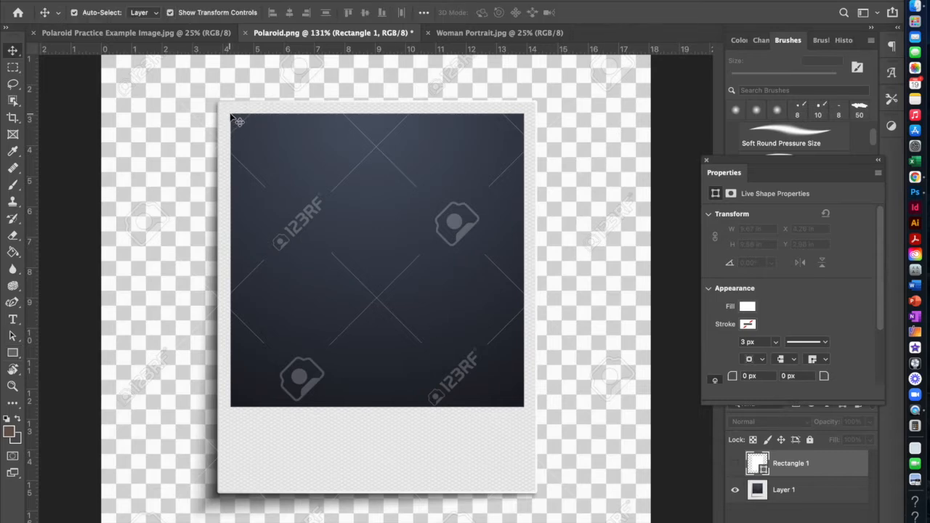
pyautogui.moveTo(231, 111); pyautogui.dragTo(524, 407)
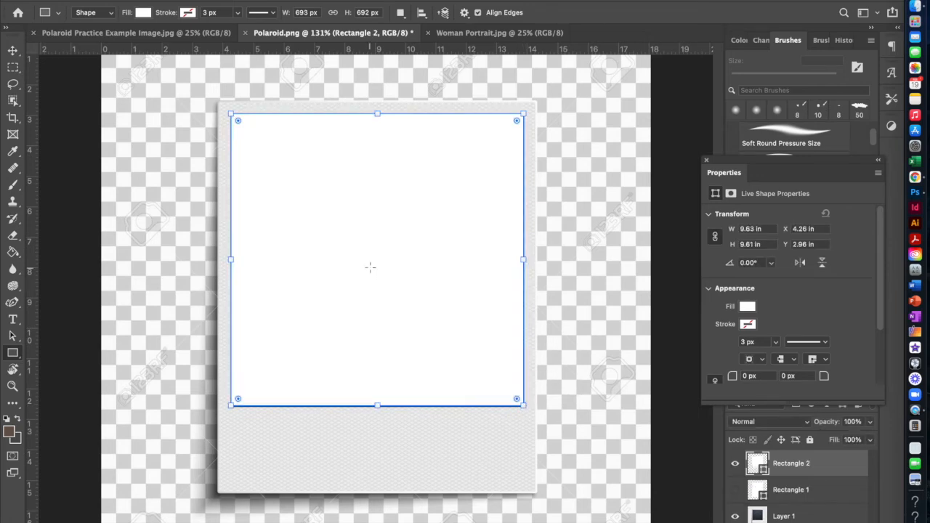
# Set the second rectangle's fill color to black (000000).
pyautogui.click(142, 12)
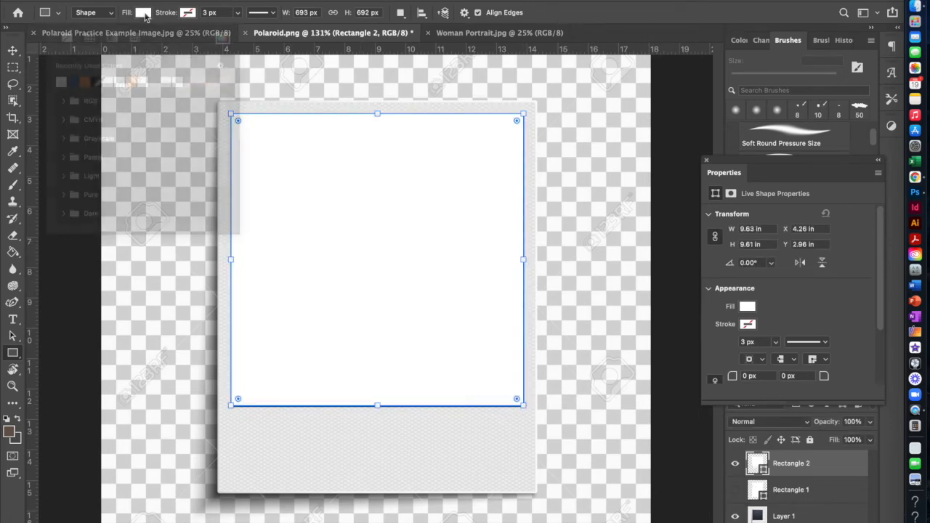
pyautogui.click(223, 38)
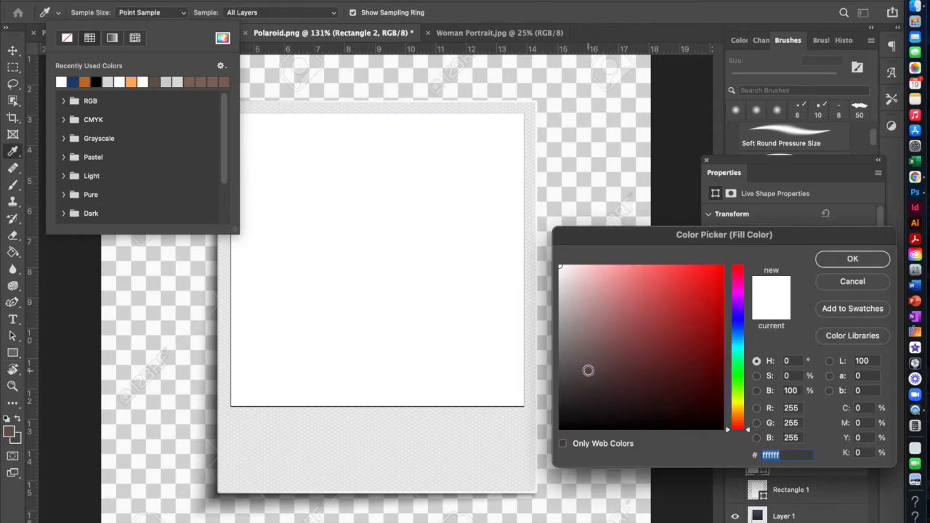
pyautogui.moveTo(543, 430); pyautogui.dragTo(530, 454)
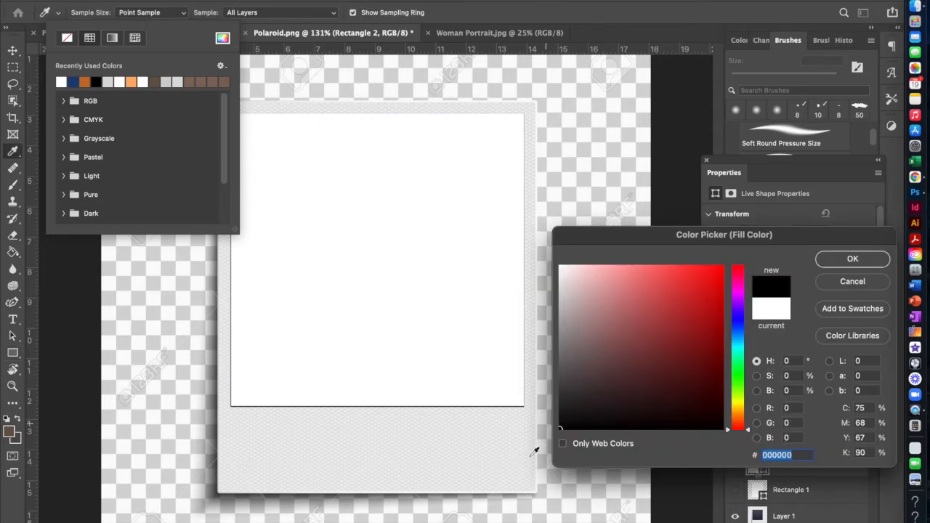
pyautogui.click(852, 260)
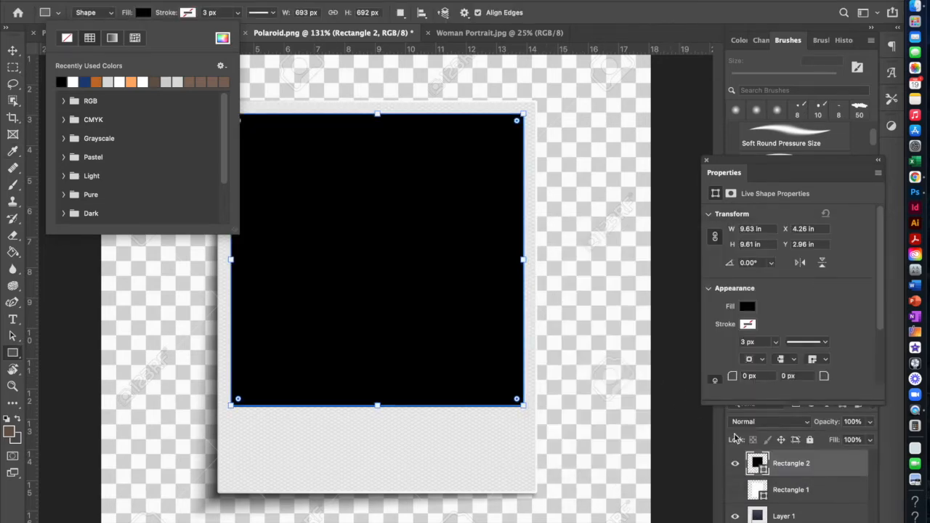
pyautogui.click(393, 170)
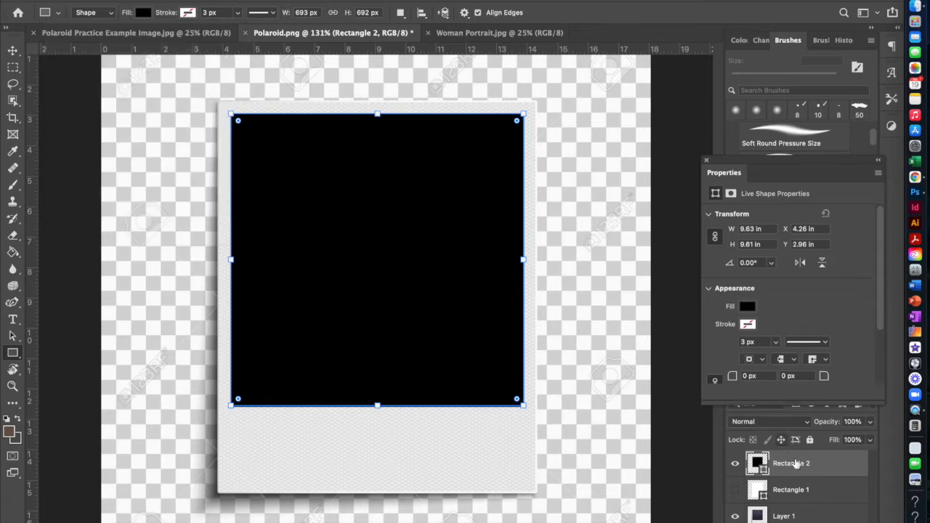
# Show the Rectangle 1 layer, select it together with Rectangle 2, and combine them with Subtract Front Shape.
pyautogui.click(735, 490)
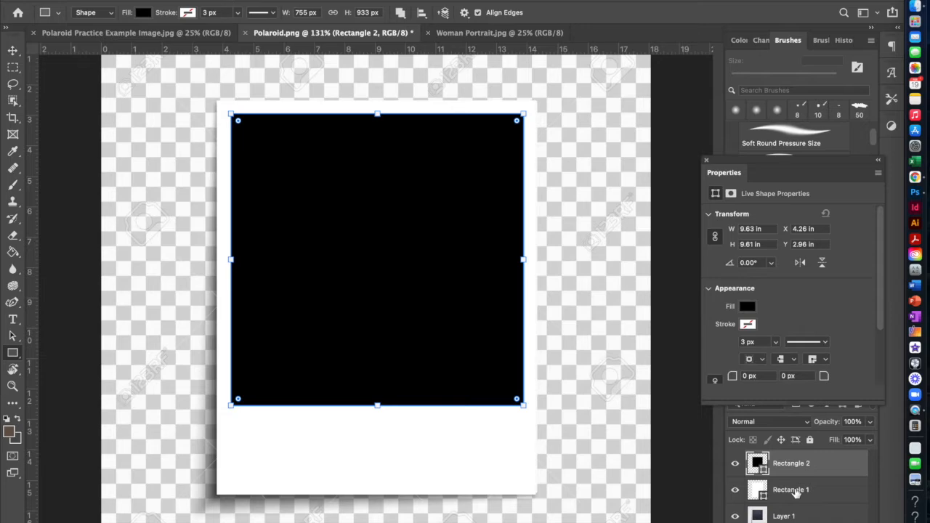
pyautogui.keyDown('shift'); pyautogui.click(797, 497); pyautogui.keyUp('shift')
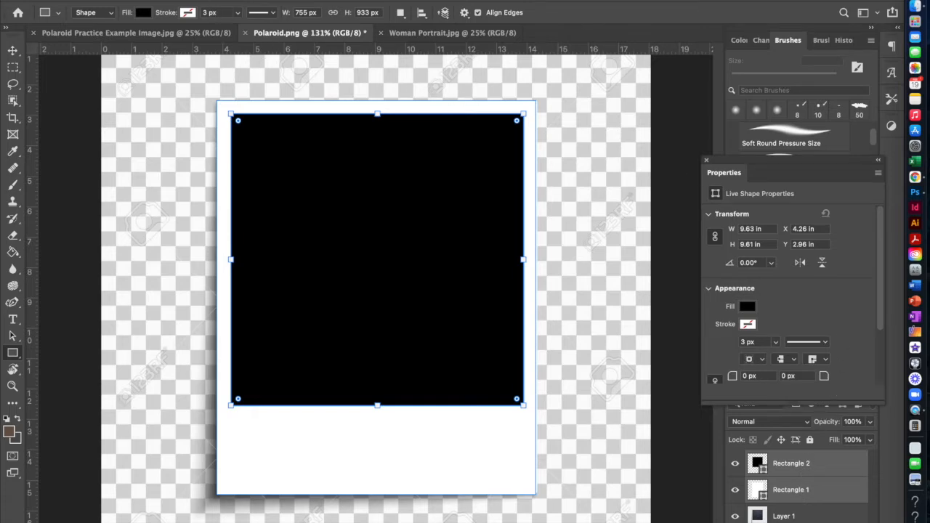
pyautogui.click(195, 1)
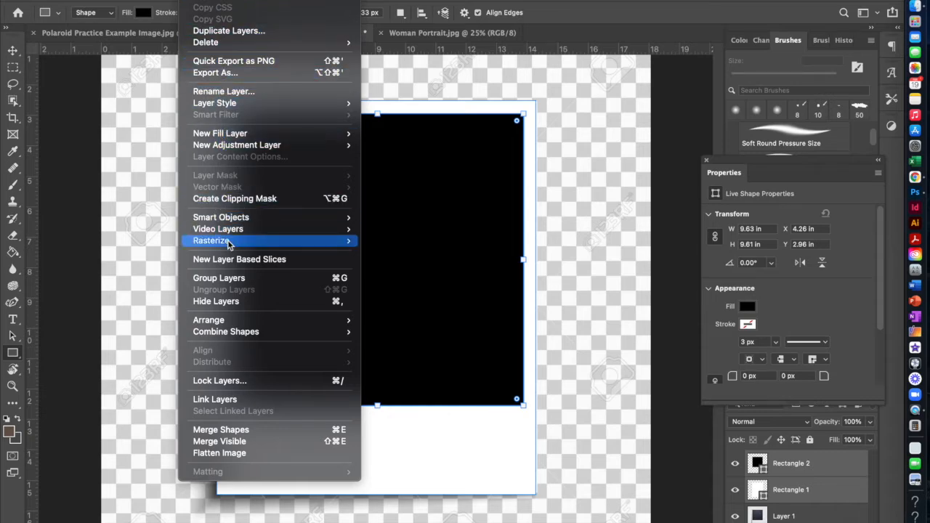
pyautogui.moveTo(245, 334)
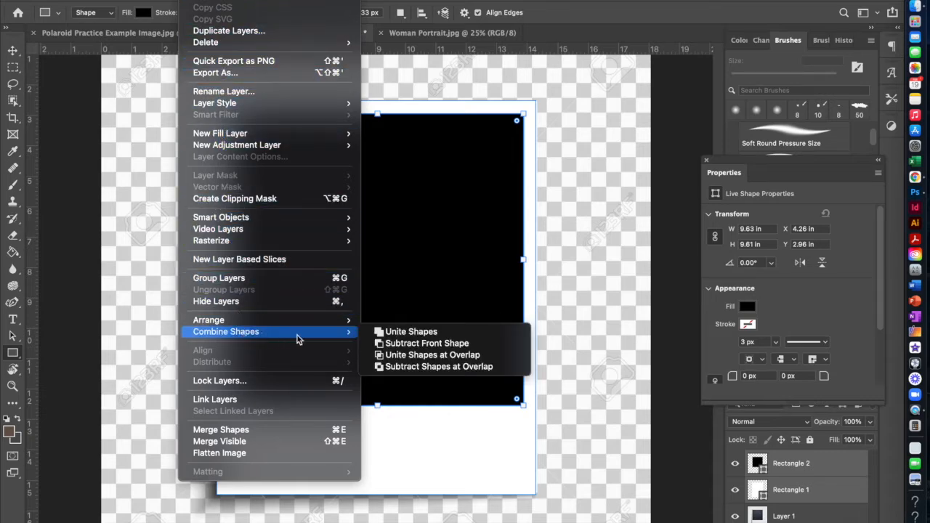
pyautogui.click(434, 344)
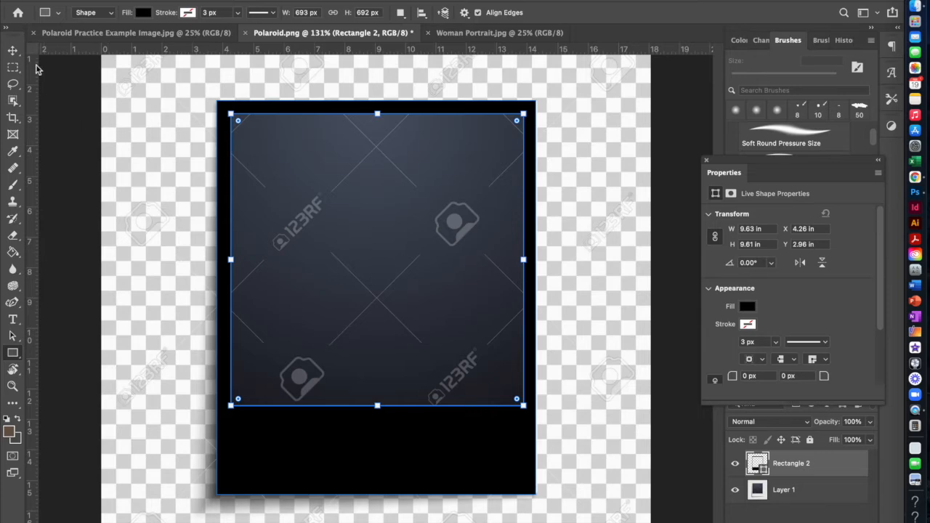
# Try moving the combined frame off the polaroid beneath it, and undo the move.
pyautogui.click(12, 50)
pyautogui.moveTo(349, 454); pyautogui.dragTo(367, 436)
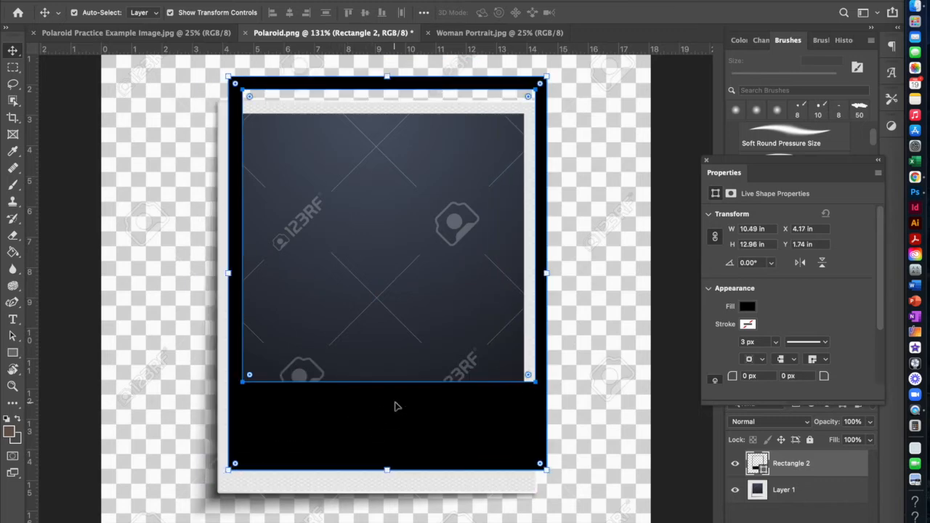
pyautogui.press('super+z')
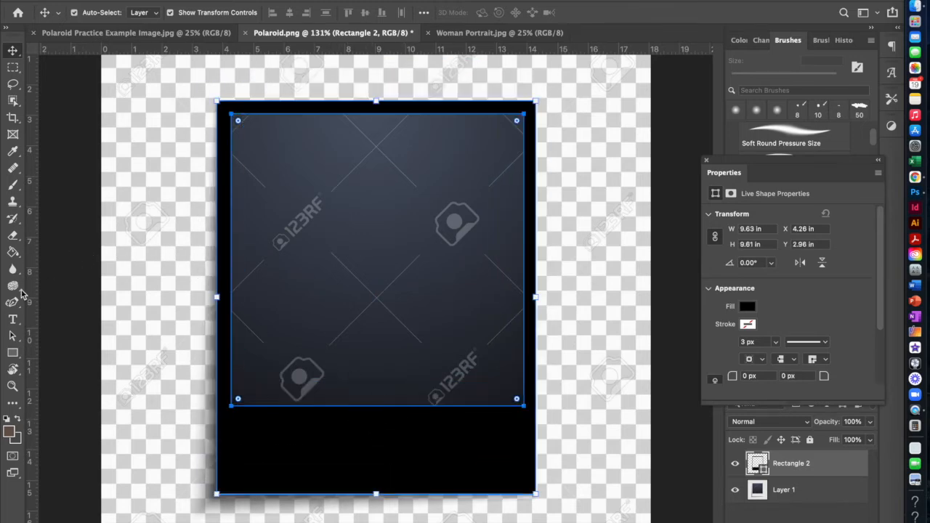
# Change the combined frame's fill from solid color to a linear black-to-white gradient.
pyautogui.click(11, 354)
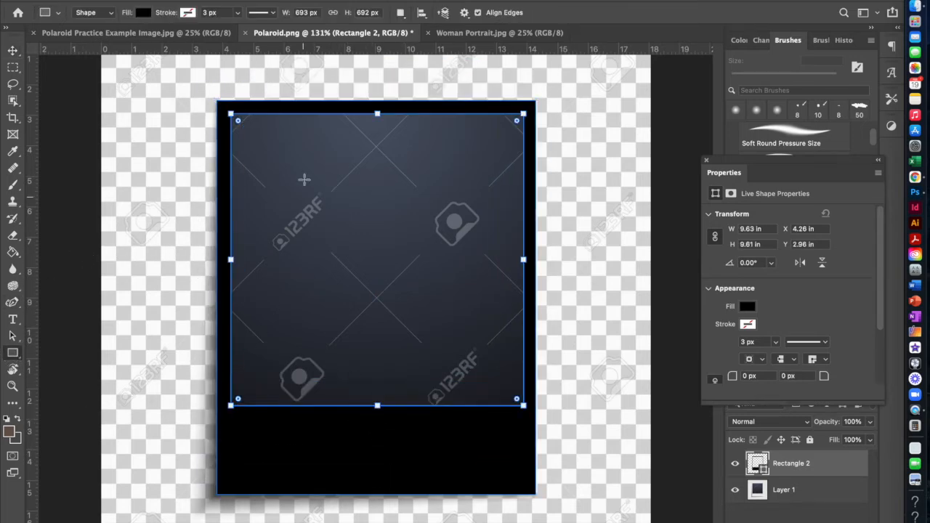
pyautogui.click(143, 12)
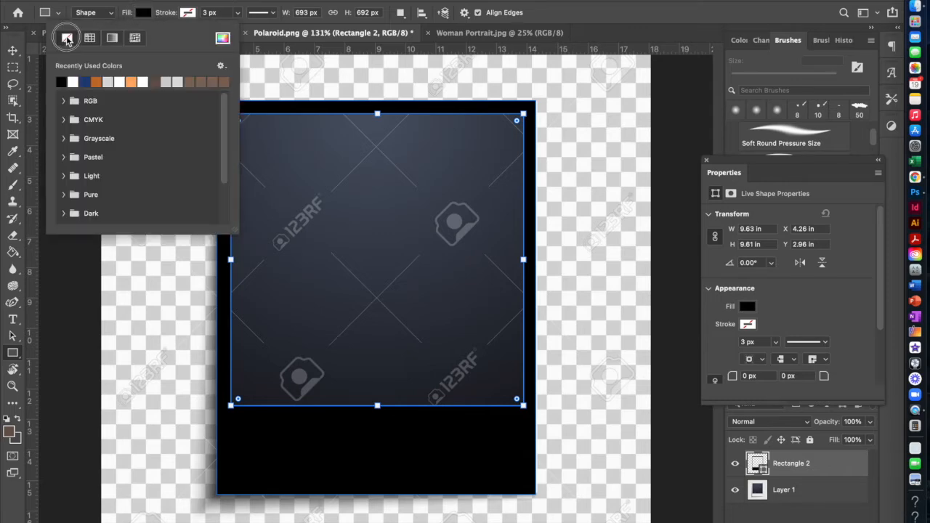
pyautogui.click(66, 38)
pyautogui.click(112, 38)
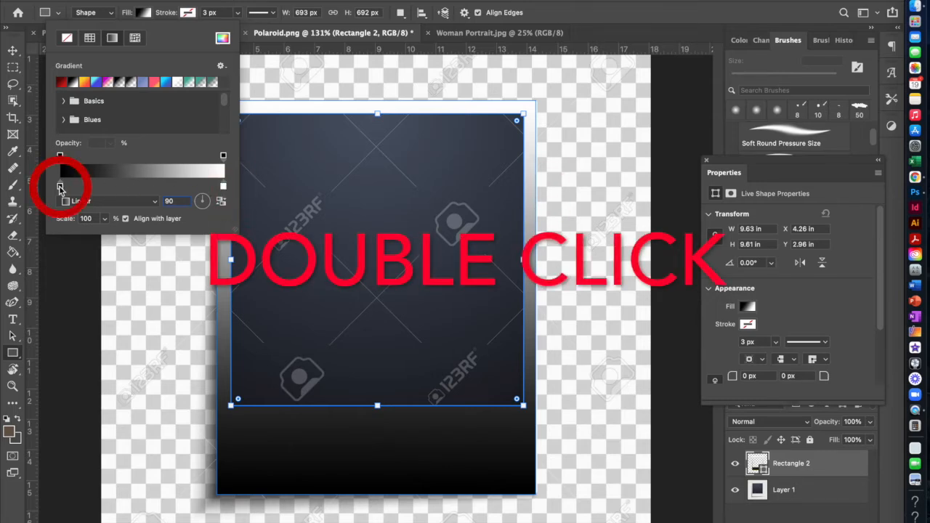
# Set the gradient's black stop to light gray (dadada) and rotate the gradient angle to about -15 degrees.
pyautogui.doubleClick(60, 187)
pyautogui.click(564, 316)
pyautogui.moveTo(564, 317); pyautogui.dragTo(560, 289)
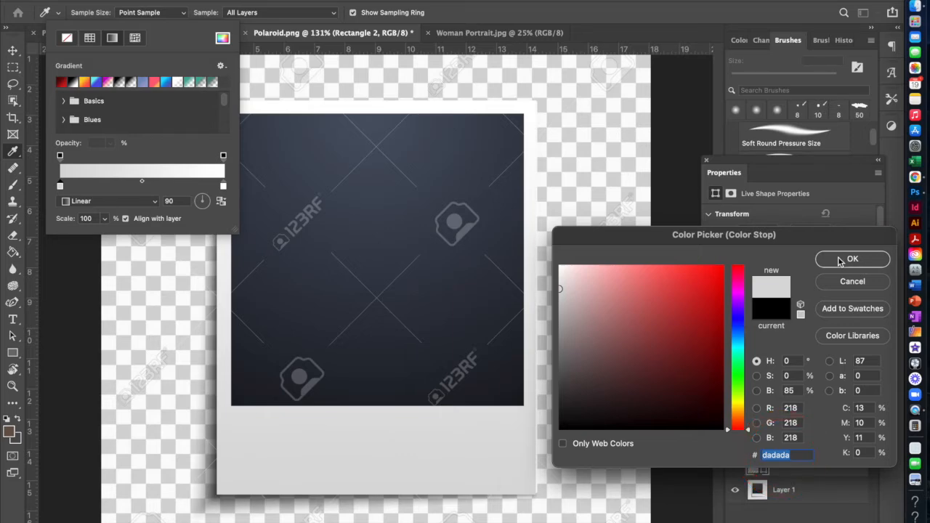
pyautogui.click(841, 262)
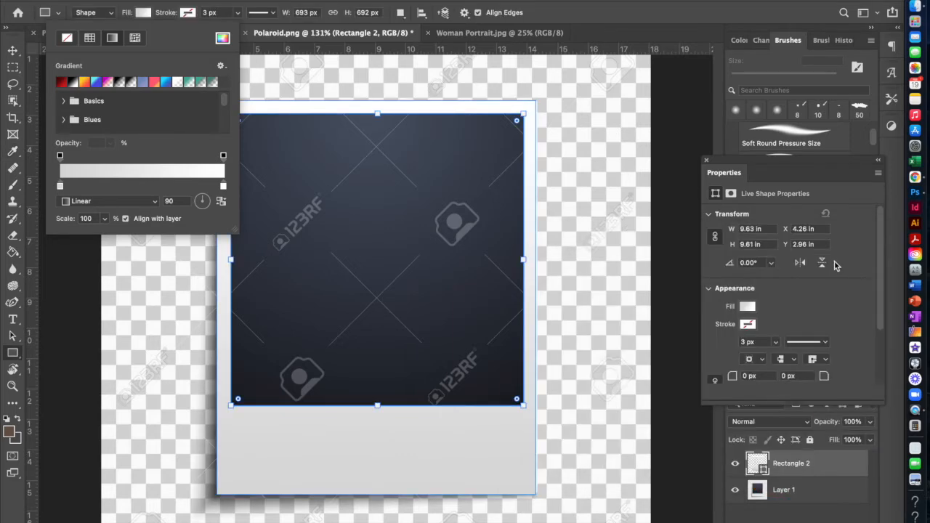
pyautogui.moveTo(200, 198); pyautogui.dragTo(208, 208)
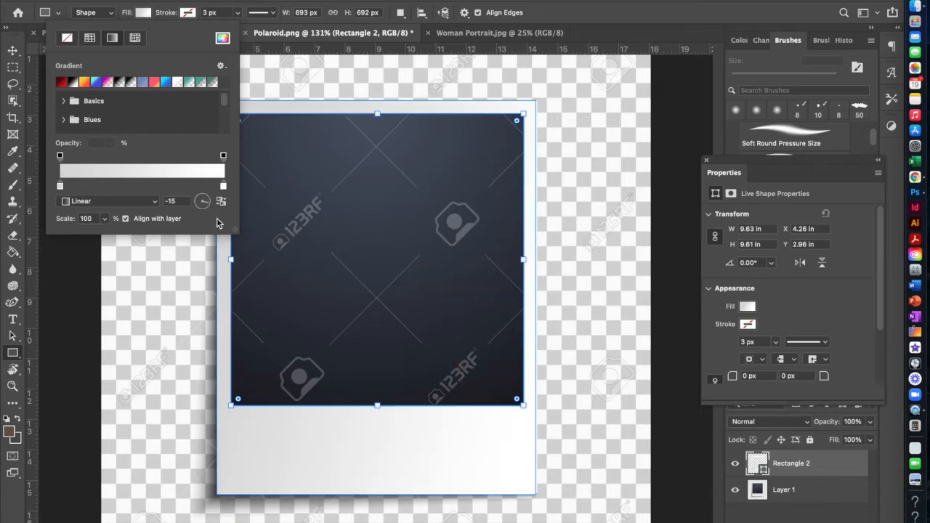
pyautogui.click(218, 218)
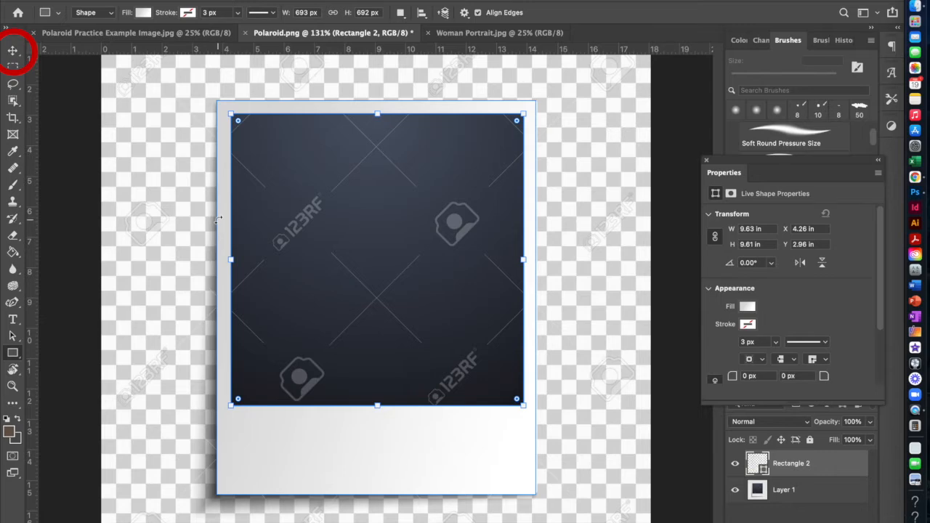
# Copy the finished polaroid frame shape and paste it into the Woman Portrait.jpg document.
pyautogui.press('v')
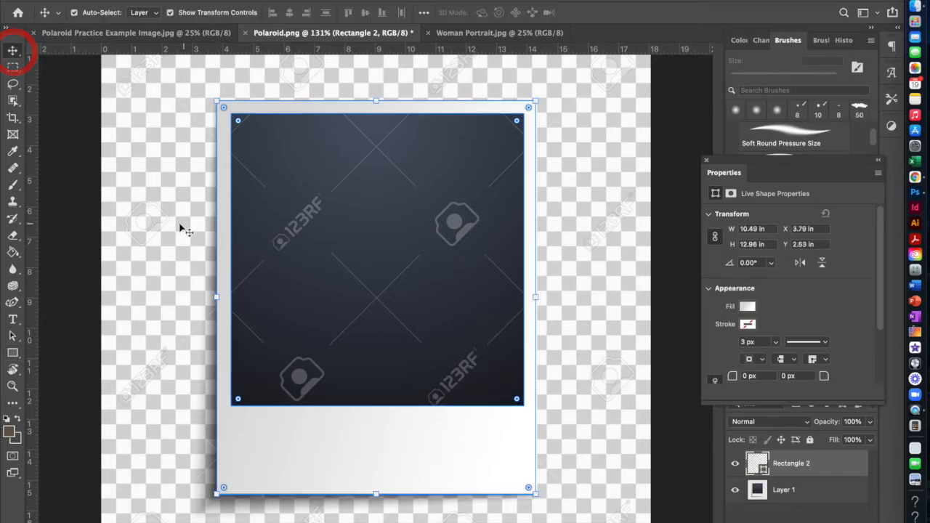
pyautogui.click(66, 210)
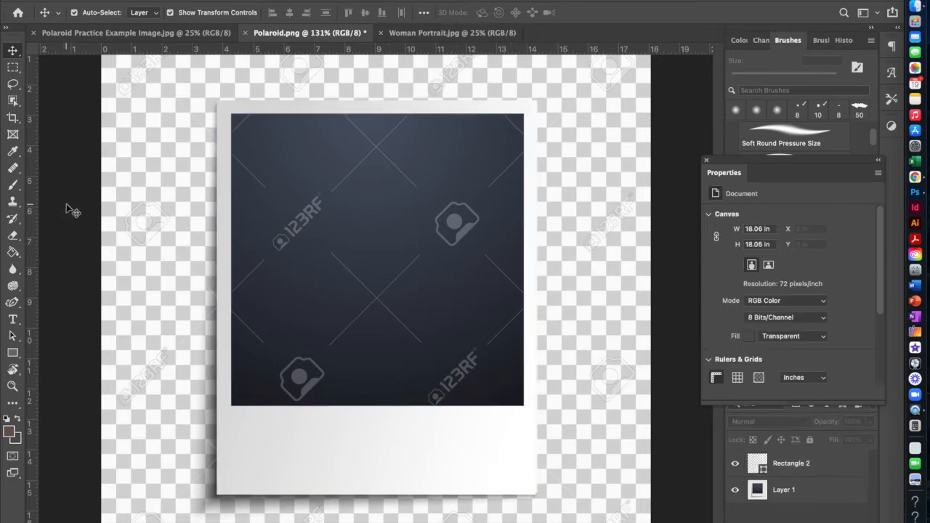
pyautogui.click(366, 441)
pyautogui.hotkey('ctrl', 'c')
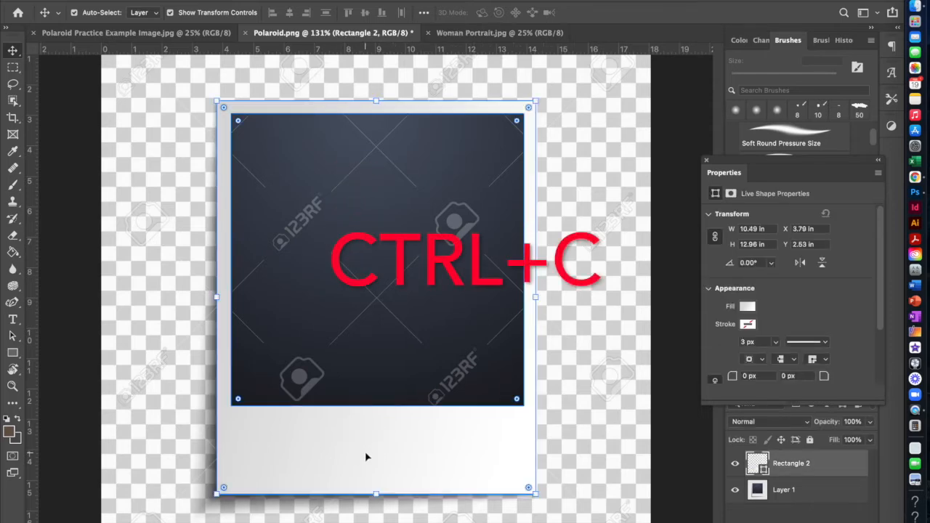
pyautogui.press('ctrl')
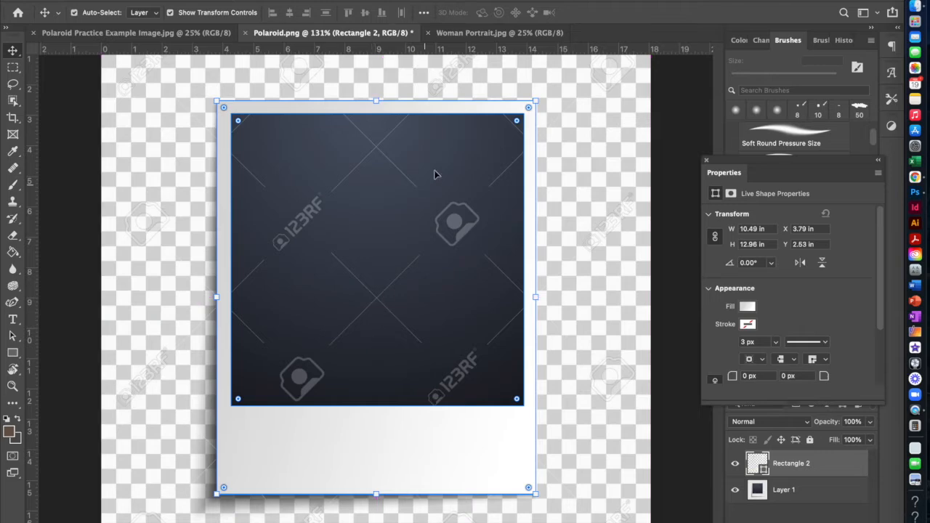
pyautogui.click(467, 33)
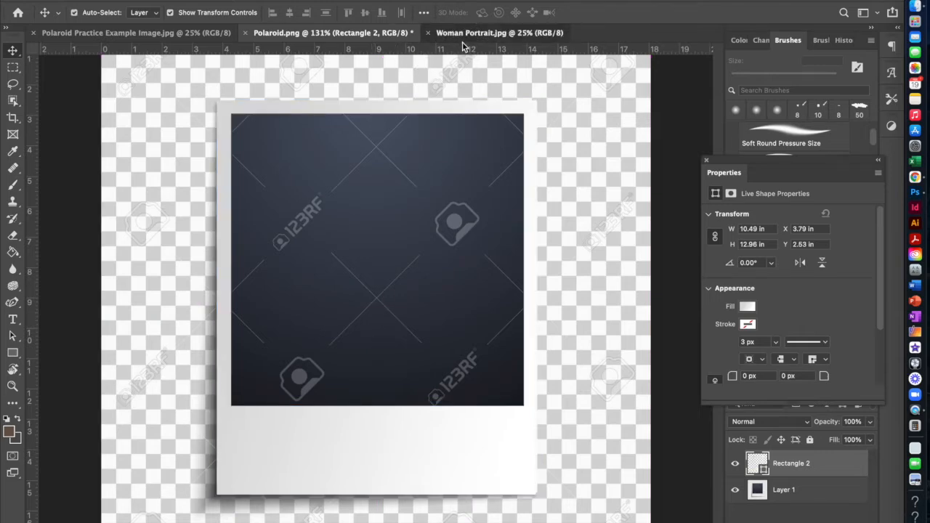
pyautogui.hotkey('ctrl', 'v')
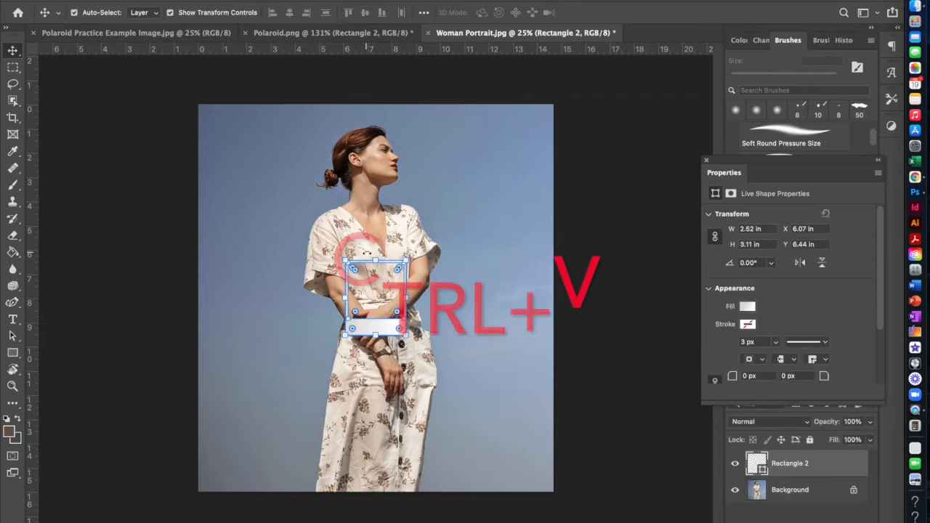
# Scale the pasted frame proportionally to about 291% and position it over the woman's upper body.
pyautogui.moveTo(345, 259); pyautogui.dragTo(231, 104)
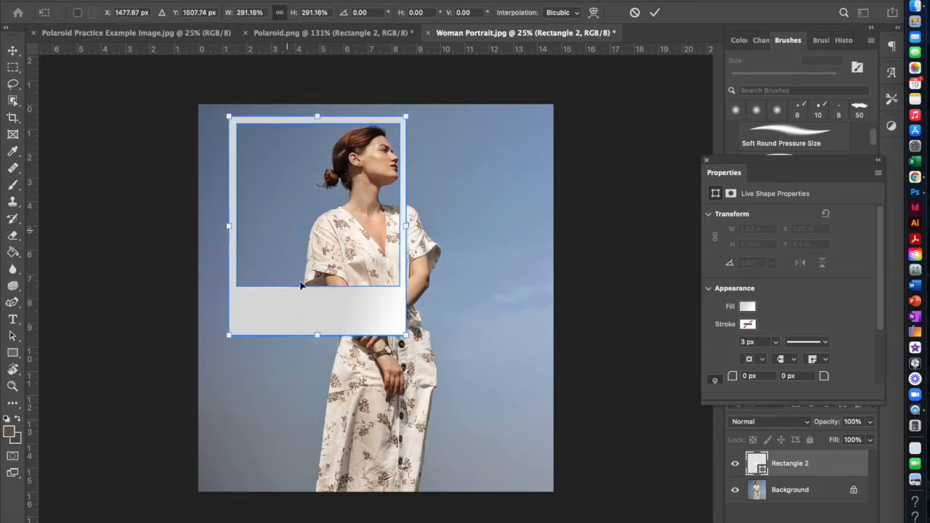
pyautogui.moveTo(306, 319); pyautogui.dragTo(357, 340)
pyautogui.press('Return')
# Check the frame's tilt in the Polaroid Practice Example Image, and rotate the pasted frame to about -15 degrees in the portrait.
pyautogui.click(196, 33)
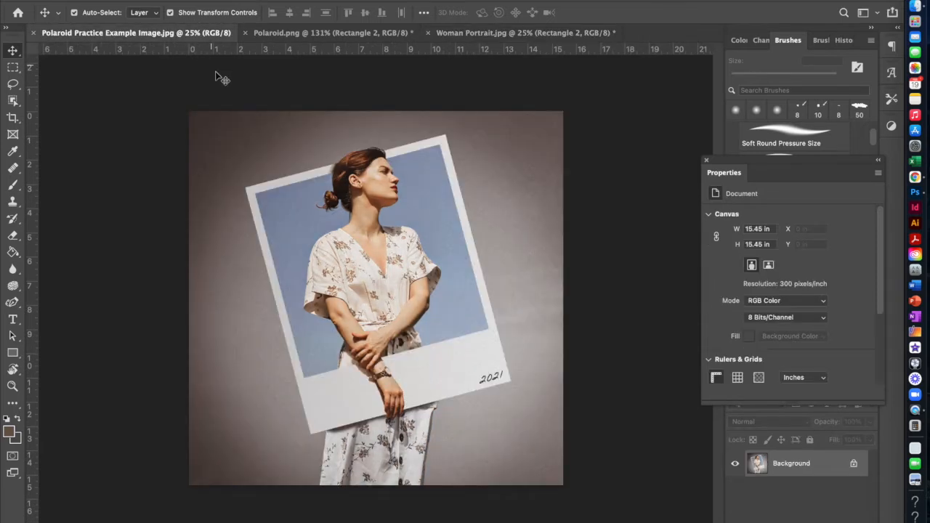
pyautogui.press('super+plus')
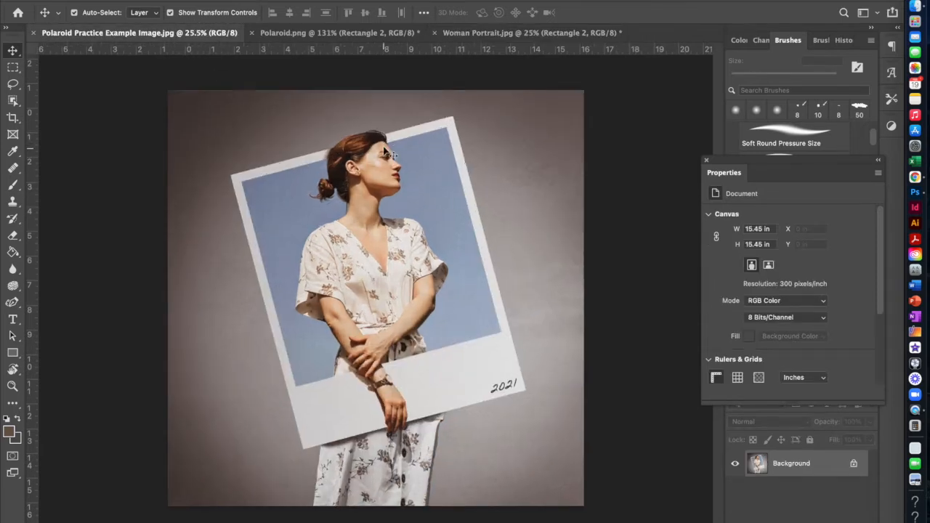
pyautogui.scroll(2, 351, 126)
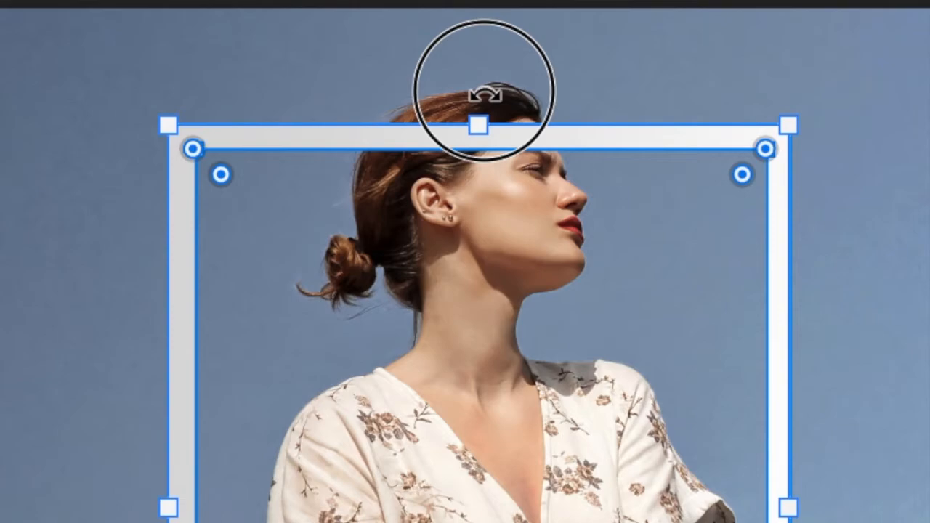
pyautogui.moveTo(484, 95); pyautogui.dragTo(382, 97)
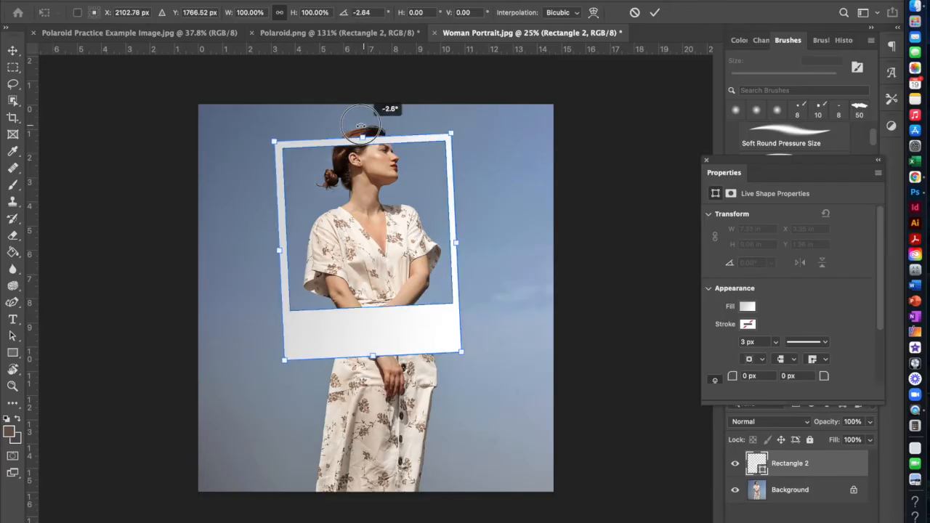
pyautogui.moveTo(338, 129); pyautogui.dragTo(337, 128)
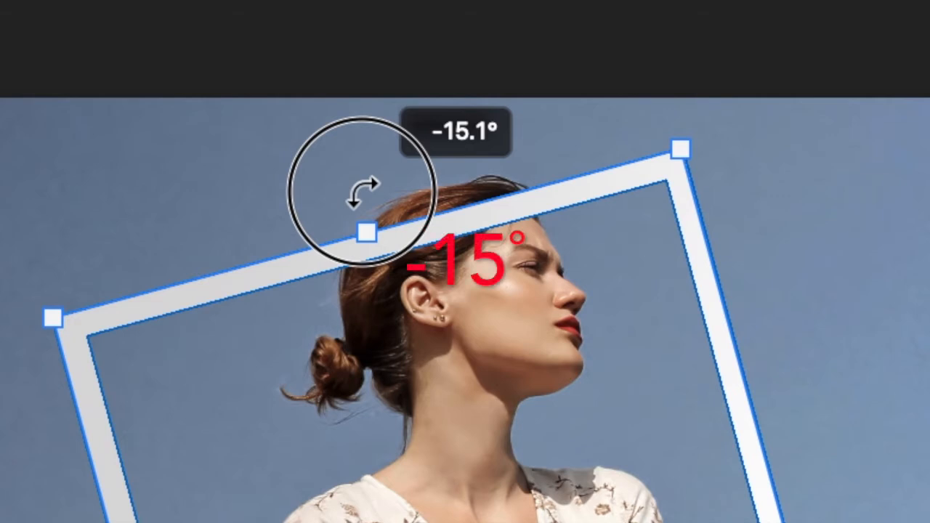
pyautogui.moveTo(362, 193); pyautogui.dragTo(357, 191)
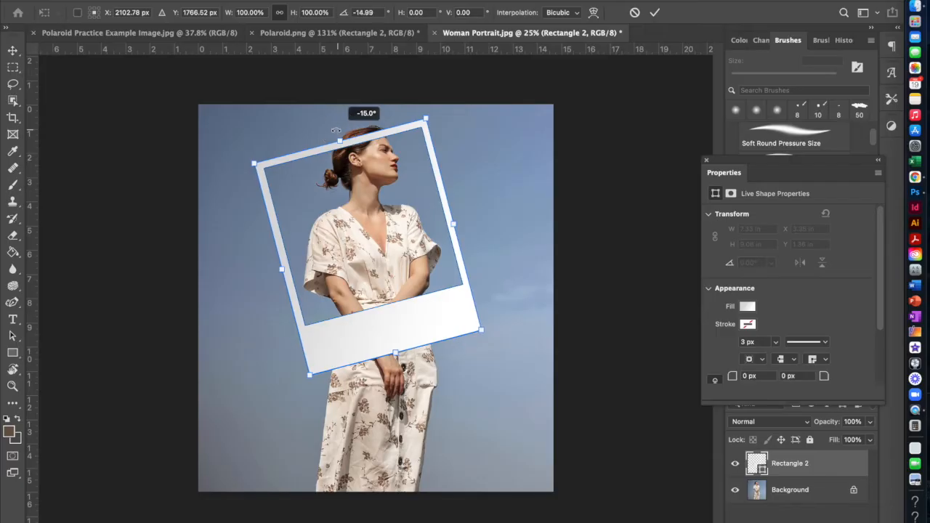
pyautogui.moveTo(335, 130); pyautogui.dragTo(337, 130)
# Reposition the tilted frame around the woman, apply the transform, and compare the placement with the example image.
pyautogui.moveTo(480, 330); pyautogui.dragTo(499, 380)
pyautogui.moveTo(470, 341)
pyautogui.mouseDown()
pyautogui.moveTo(462, 344)
pyautogui.moveTo(471, 343)
pyautogui.mouseUp()
pyautogui.press('Return')
pyautogui.click(194, 33)
pyautogui.click(516, 33)
pyautogui.click(367, 152)
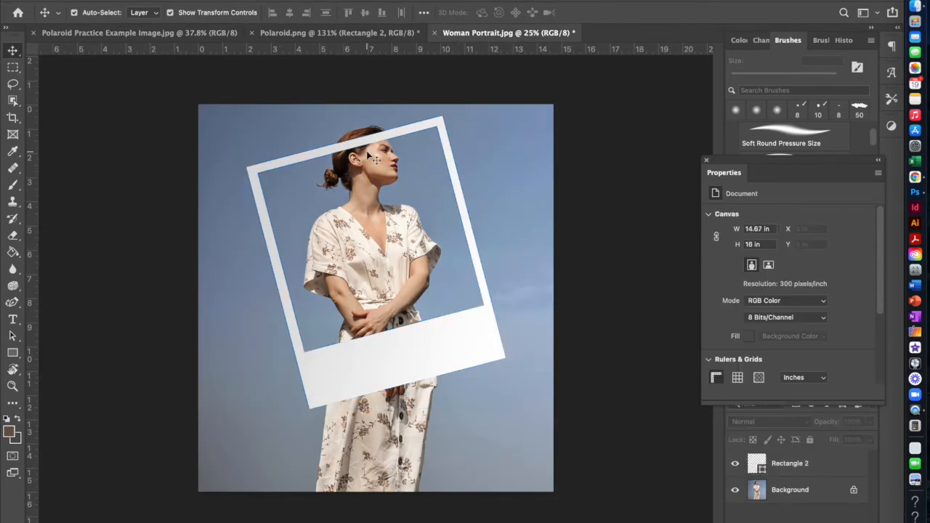
# Rename the Rectangle 2 layer to Polaroid and add a layer mask to it.
pyautogui.scroll(5, 367, 152)
pyautogui.scroll(4, 381, 247)
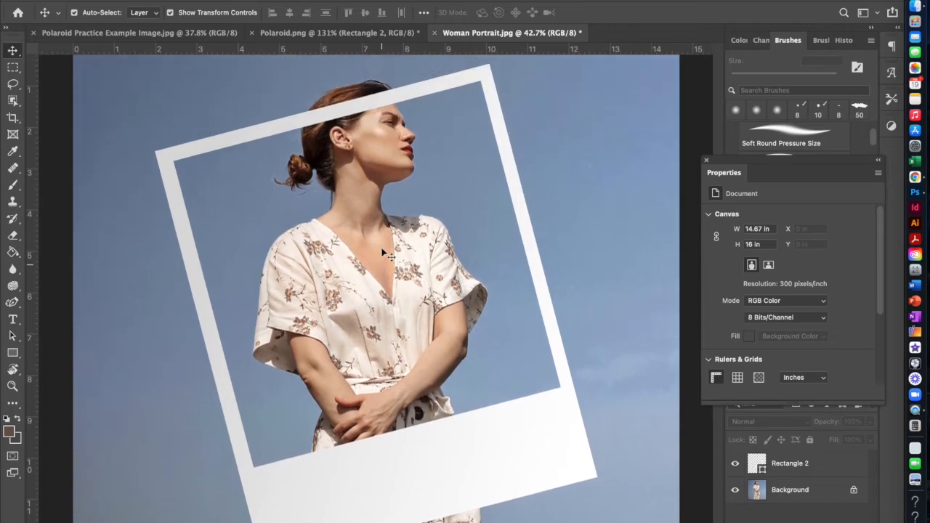
pyautogui.click(705, 160)
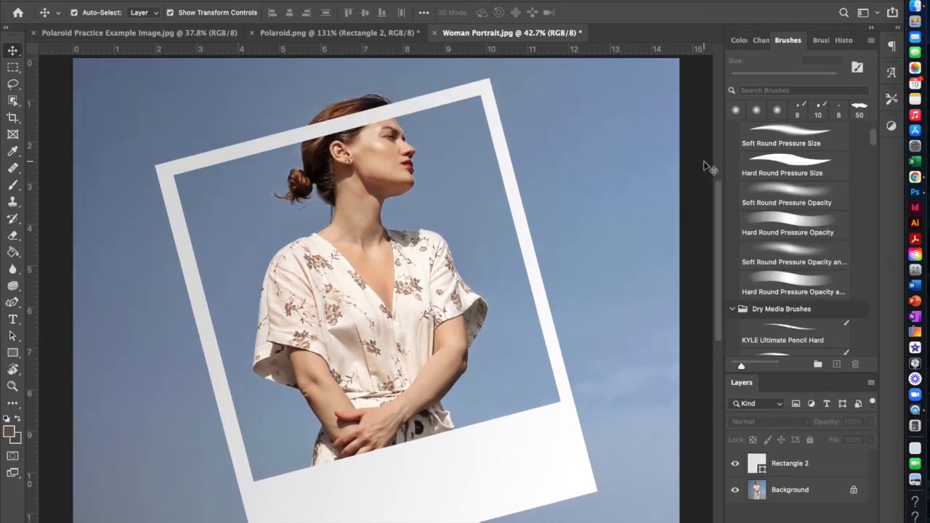
pyautogui.click(792, 467)
pyautogui.doubleClick(793, 465)
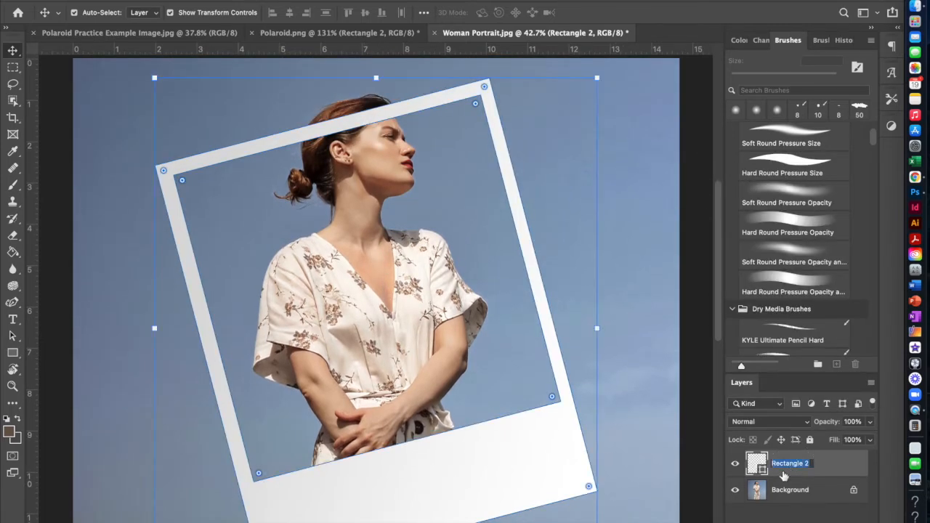
pyautogui.write('Polaroid')
pyautogui.press('Return')
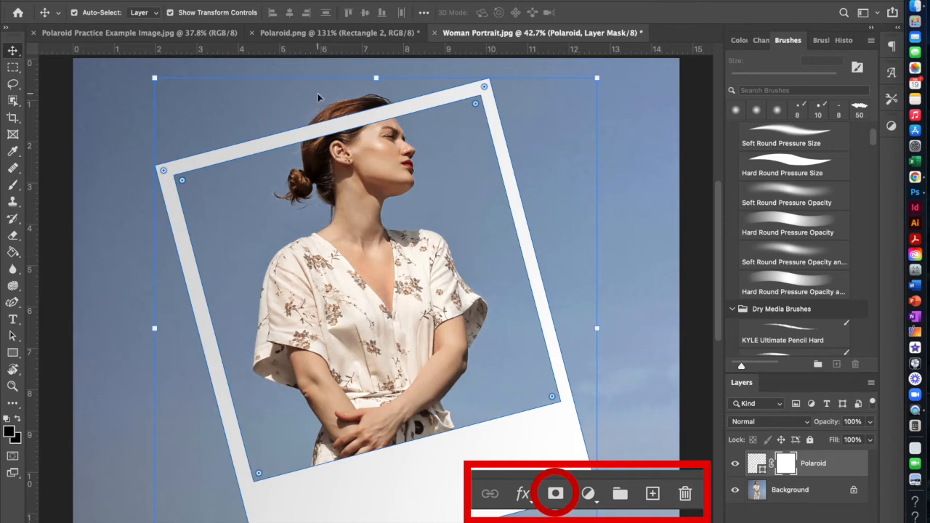
# Reset the foreground and background colors to the defaults, and make black the foreground color for the Polaroid layer mask.
pyautogui.scroll(5, 349, 132)
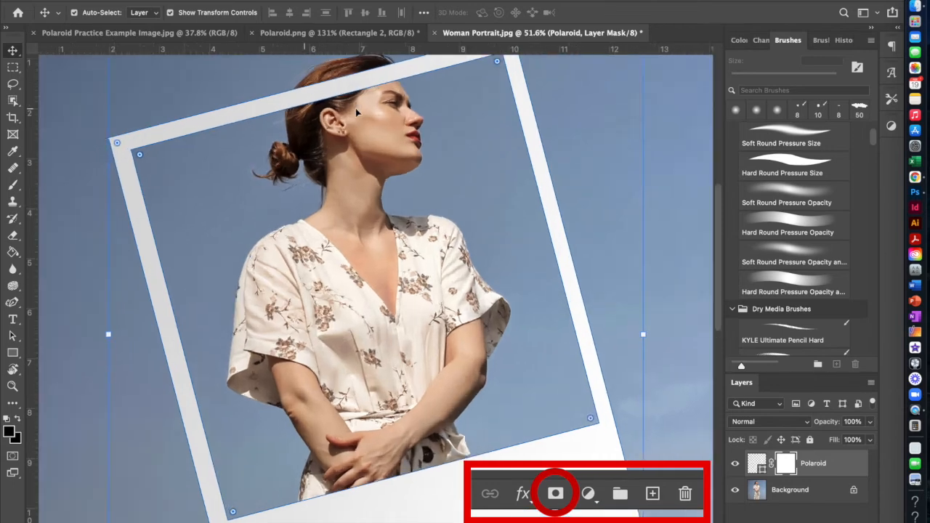
pyautogui.scroll(5, 349, 134)
pyautogui.scroll(3, 348, 134)
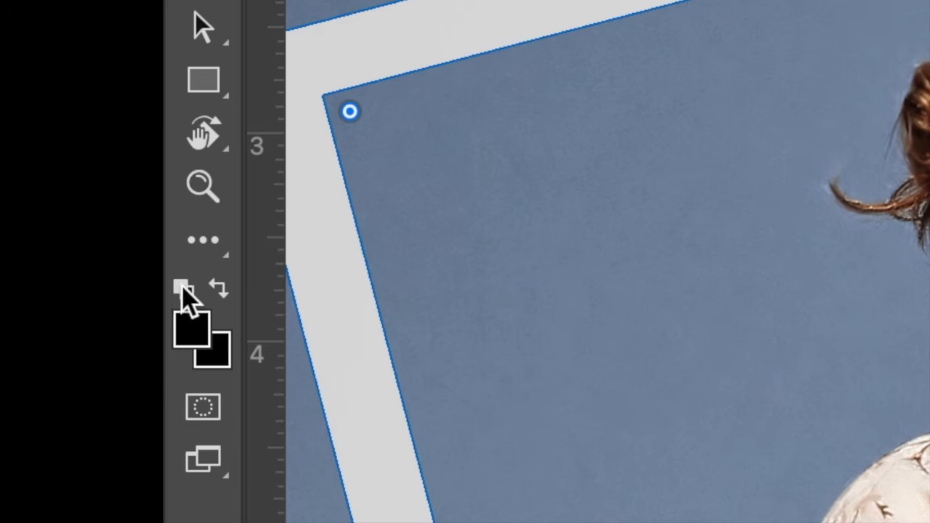
pyautogui.click(181, 289)
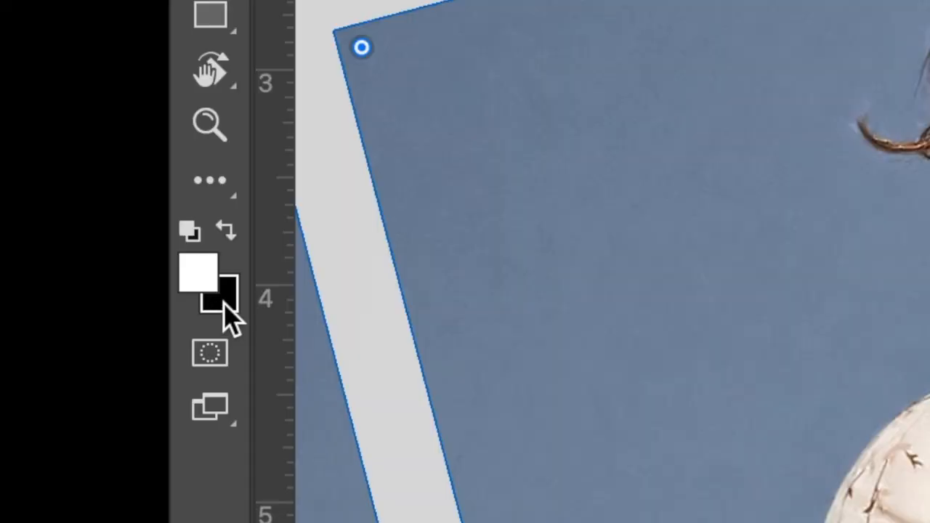
pyautogui.click(17, 418)
pyautogui.click(230, 227)
pyautogui.click(230, 226)
pyautogui.click(231, 227)
pyautogui.click(230, 227)
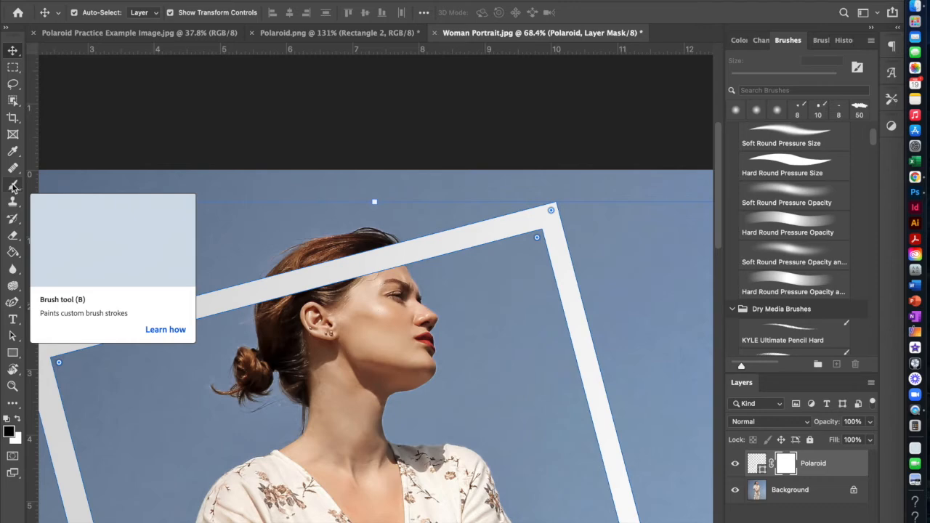
# Activate the Brush tool, make sure the brush presets are shown, and choose the Soft Round Pressure Opacity brush.
pyautogui.click(13, 187)
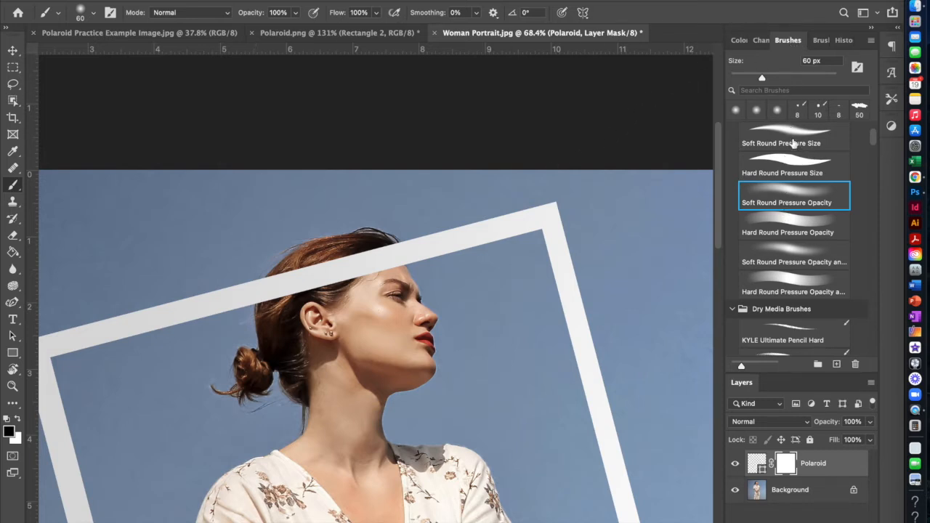
pyautogui.click(430, 2)
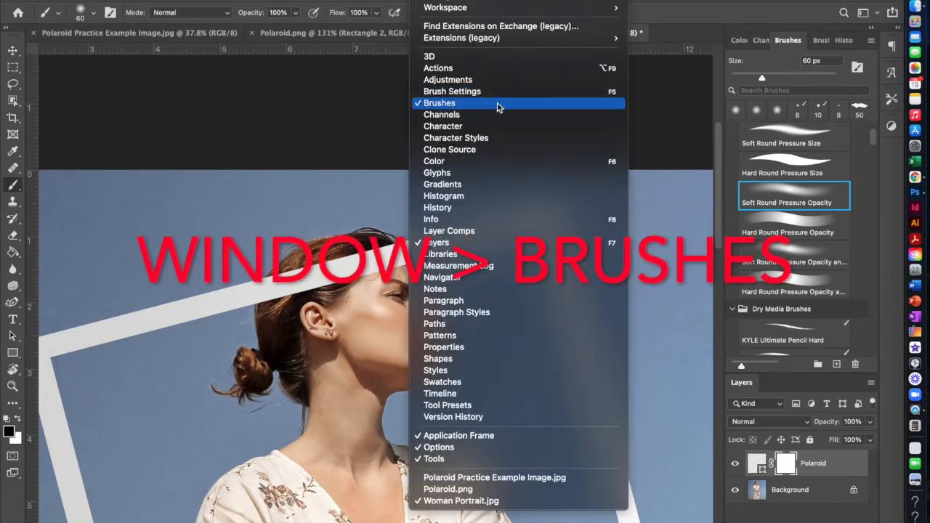
pyautogui.click(809, 191)
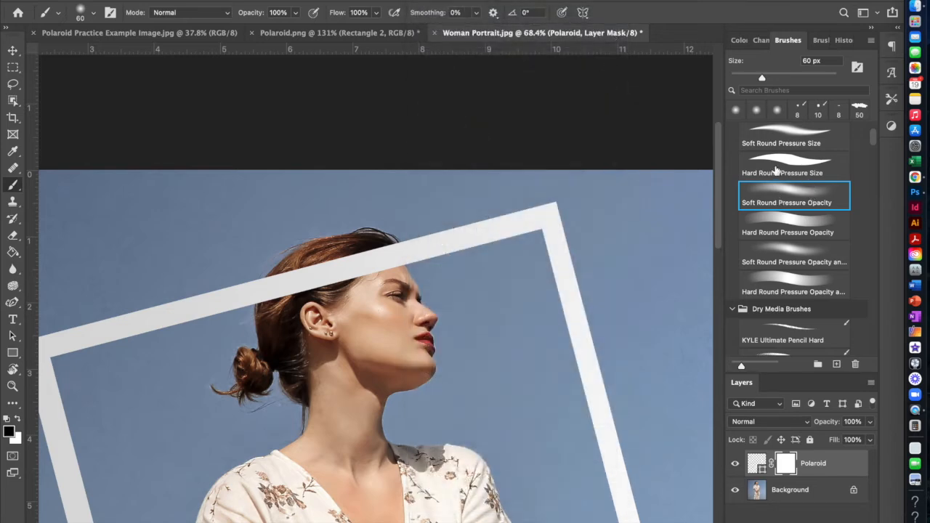
pyautogui.click(783, 165)
pyautogui.click(780, 192)
pyautogui.click(794, 223)
pyautogui.click(800, 253)
pyautogui.click(792, 201)
# Paint black on the Polaroid layer mask with the 60 px brush to hide the frame across the middle of the hair.
pyautogui.scroll(3, 304, 278)
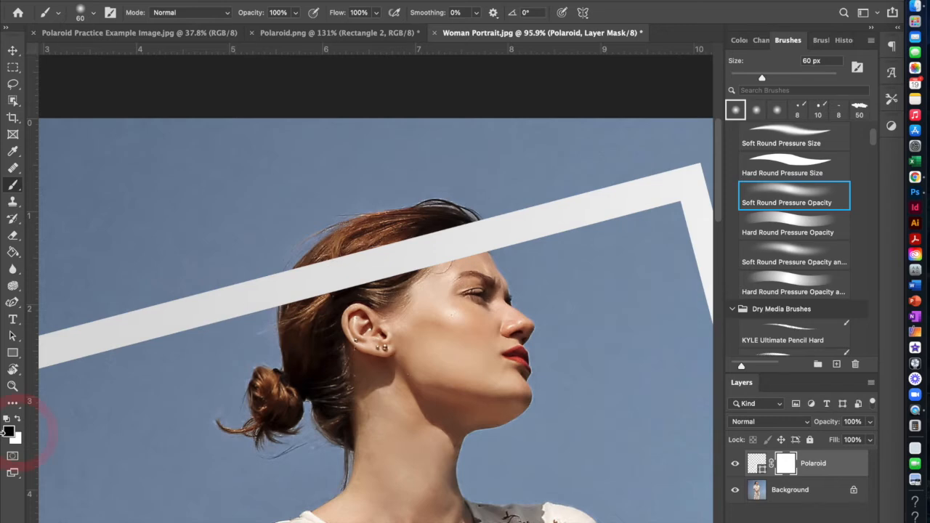
pyautogui.click(9, 432)
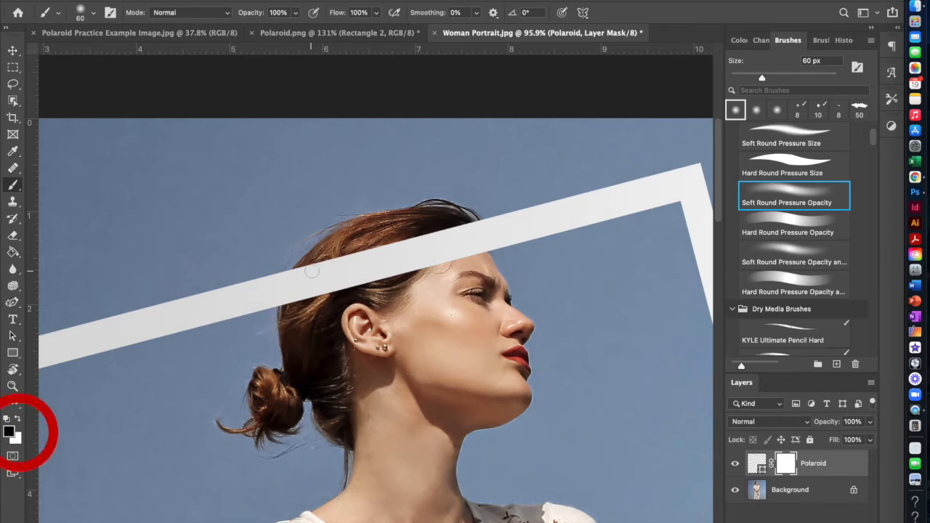
pyautogui.moveTo(338, 254); pyautogui.dragTo(325, 294)
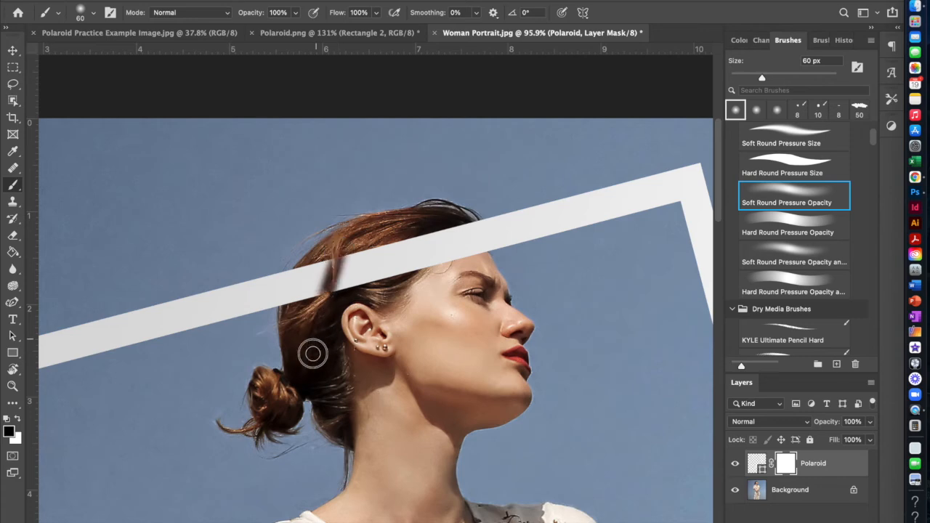
pyautogui.moveTo(313, 354)
pyautogui.mouseDown()
pyautogui.moveTo(350, 242)
pyautogui.moveTo(321, 341)
pyautogui.moveTo(370, 223)
pyautogui.moveTo(343, 300)
pyautogui.moveTo(390, 235)
pyautogui.moveTo(357, 309)
pyautogui.moveTo(405, 233)
pyautogui.moveTo(358, 269)
pyautogui.moveTo(359, 238)
pyautogui.moveTo(351, 243)
pyautogui.moveTo(375, 225)
pyautogui.mouseUp()
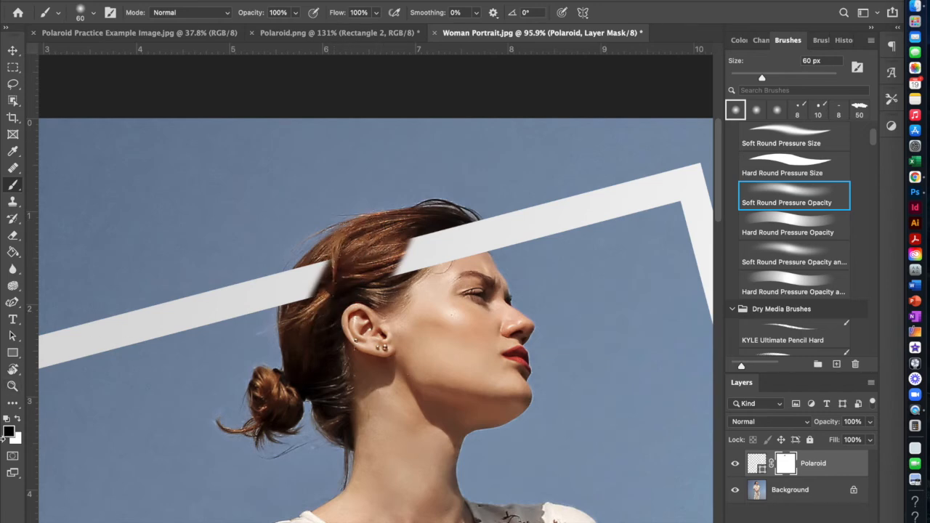
# Switch the foreground color to white and paint part of the hidden frame back over the hair.
pyautogui.click(17, 419)
pyautogui.moveTo(334, 259)
pyautogui.mouseDown()
pyautogui.moveTo(303, 314)
pyautogui.moveTo(339, 247)
pyautogui.moveTo(311, 306)
pyautogui.moveTo(352, 235)
pyautogui.moveTo(322, 295)
pyautogui.moveTo(359, 238)
pyautogui.moveTo(321, 308)
pyautogui.moveTo(363, 237)
pyautogui.moveTo(330, 289)
pyautogui.moveTo(373, 234)
pyautogui.moveTo(333, 298)
pyautogui.moveTo(383, 225)
pyautogui.moveTo(334, 289)
pyautogui.moveTo(368, 245)
pyautogui.moveTo(371, 236)
pyautogui.moveTo(335, 284)
pyautogui.moveTo(369, 230)
pyautogui.mouseUp()
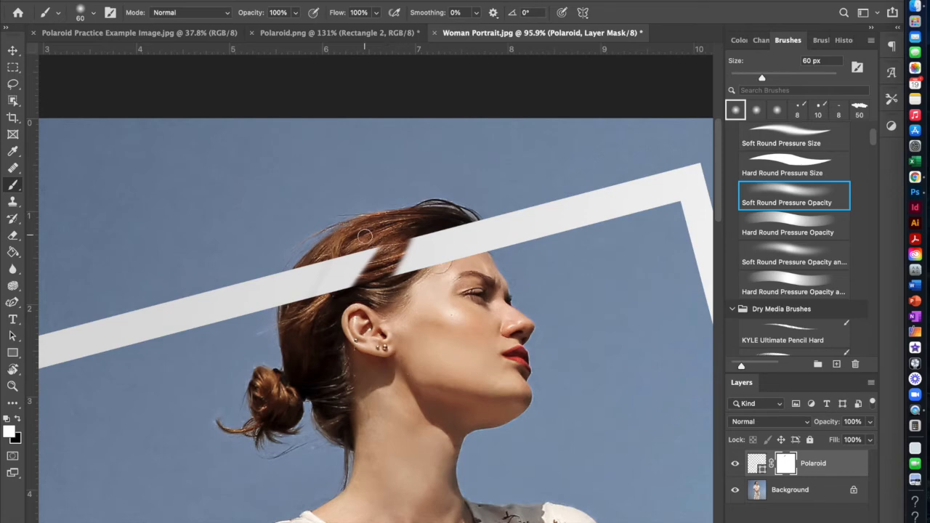
# Switch back to black and mask out the frame across the hair as far as the forehead.
pyautogui.press('x')
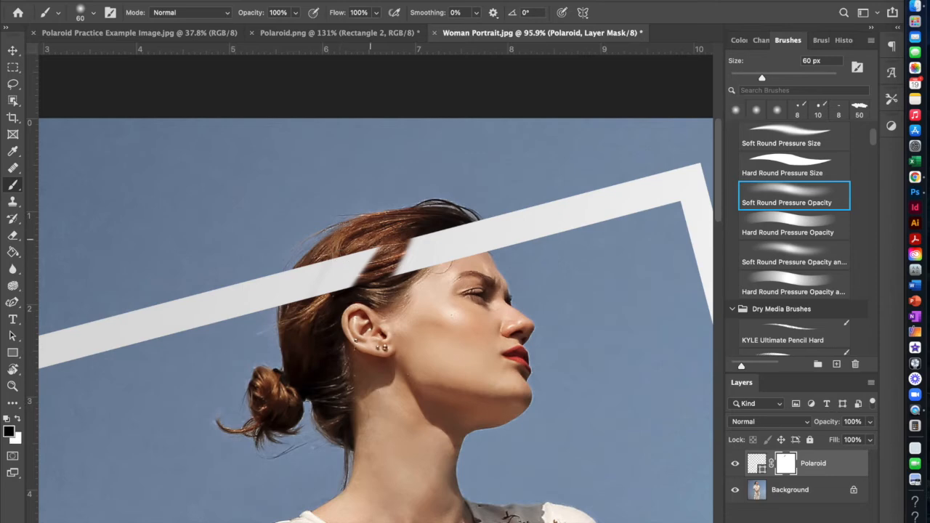
pyautogui.moveTo(396, 220)
pyautogui.mouseDown()
pyautogui.moveTo(339, 291)
pyautogui.moveTo(359, 245)
pyautogui.mouseUp()
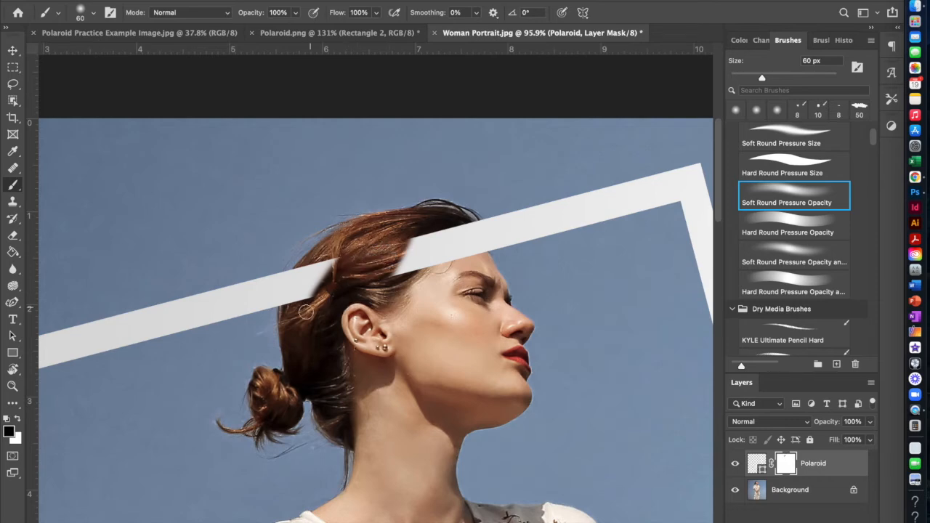
pyautogui.moveTo(326, 262)
pyautogui.mouseDown()
pyautogui.moveTo(304, 313)
pyautogui.moveTo(336, 263)
pyautogui.moveTo(299, 315)
pyautogui.moveTo(333, 261)
pyautogui.moveTo(304, 306)
pyautogui.moveTo(328, 268)
pyautogui.moveTo(375, 242)
pyautogui.moveTo(358, 288)
pyautogui.moveTo(392, 246)
pyautogui.moveTo(374, 280)
pyautogui.moveTo(411, 261)
pyautogui.moveTo(416, 243)
pyautogui.moveTo(391, 271)
pyautogui.moveTo(419, 243)
pyautogui.moveTo(389, 287)
pyautogui.moveTo(430, 231)
pyautogui.moveTo(404, 278)
pyautogui.moveTo(443, 237)
pyautogui.moveTo(417, 269)
pyautogui.moveTo(446, 228)
pyautogui.moveTo(438, 266)
pyautogui.moveTo(441, 277)
pyautogui.moveTo(453, 251)
pyautogui.moveTo(456, 271)
pyautogui.moveTo(453, 234)
pyautogui.mouseUp()
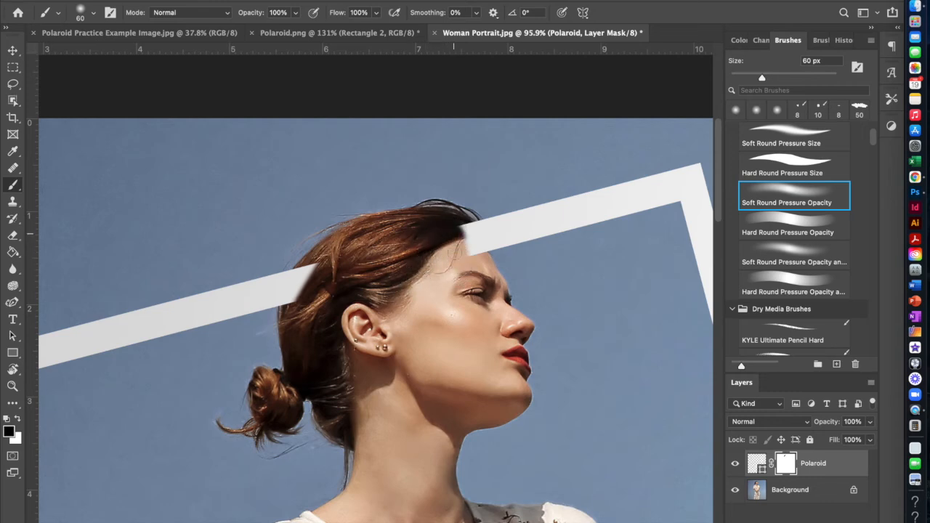
# Try masking strokes with an enlarged brush and an 11 px brush on the frame beyond the forehead, and undo them.
pyautogui.moveTo(761, 78); pyautogui.dragTo(811, 78)
pyautogui.moveTo(538, 208)
pyautogui.mouseDown()
pyautogui.moveTo(546, 198)
pyautogui.moveTo(581, 205)
pyautogui.moveTo(574, 207)
pyautogui.mouseUp()
pyautogui.moveTo(811, 78); pyautogui.dragTo(736, 78)
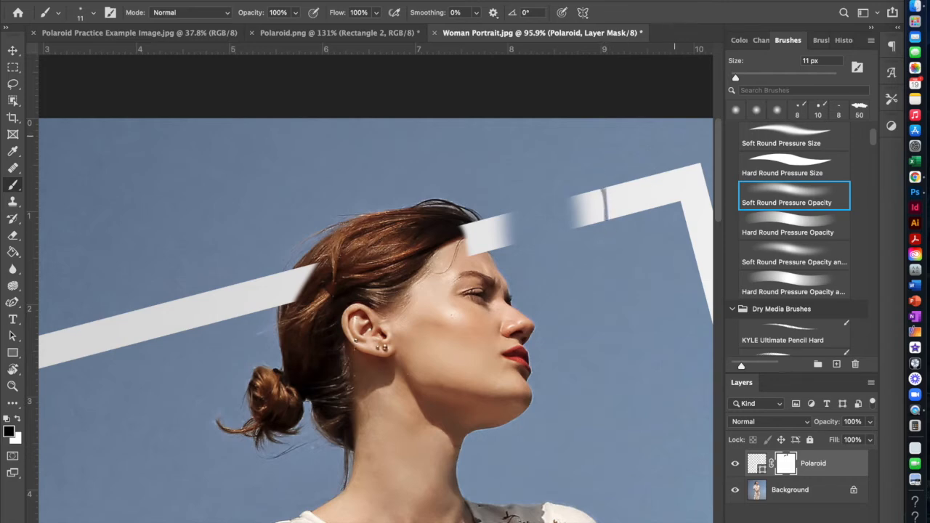
pyautogui.press('super+z')
pyautogui.press('super+z')
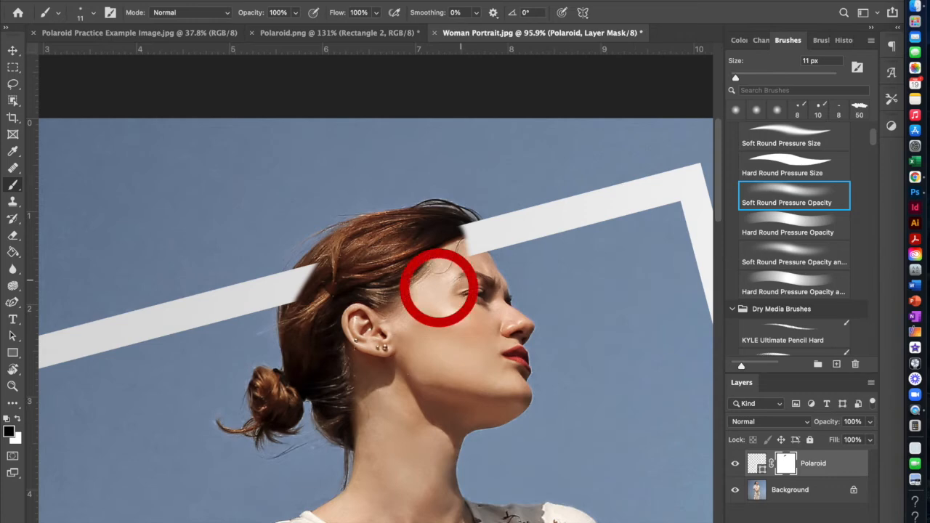
# Set the brush size to 40 px and mask out the frame over the front hairline and forehead.
pyautogui.press(']')
pyautogui.press(']')
pyautogui.press(']')
pyautogui.press(']')
pyautogui.press(']')
pyautogui.press(']')
pyautogui.press(']')
pyautogui.press(']')
pyautogui.press(']')
pyautogui.press(']')
pyautogui.press(']')
pyautogui.press('[')
pyautogui.press('[')
pyautogui.press('[')
pyautogui.press('[')
pyautogui.press('[')
pyautogui.press('[')
pyautogui.press('[')
pyautogui.press('[')
pyautogui.press(']')
pyautogui.press(']')
pyautogui.press(']')
pyautogui.press(']')
pyautogui.press(']')
pyautogui.press(']')
pyautogui.press('[')
pyautogui.press('[')
pyautogui.press('[')
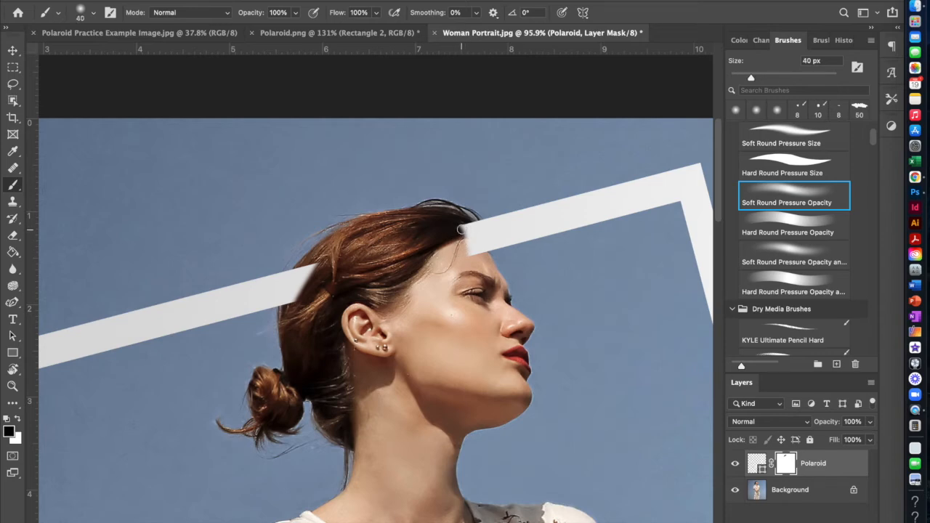
pyautogui.moveTo(463, 229)
pyautogui.mouseDown()
pyautogui.moveTo(479, 259)
pyautogui.moveTo(443, 226)
pyautogui.mouseUp()
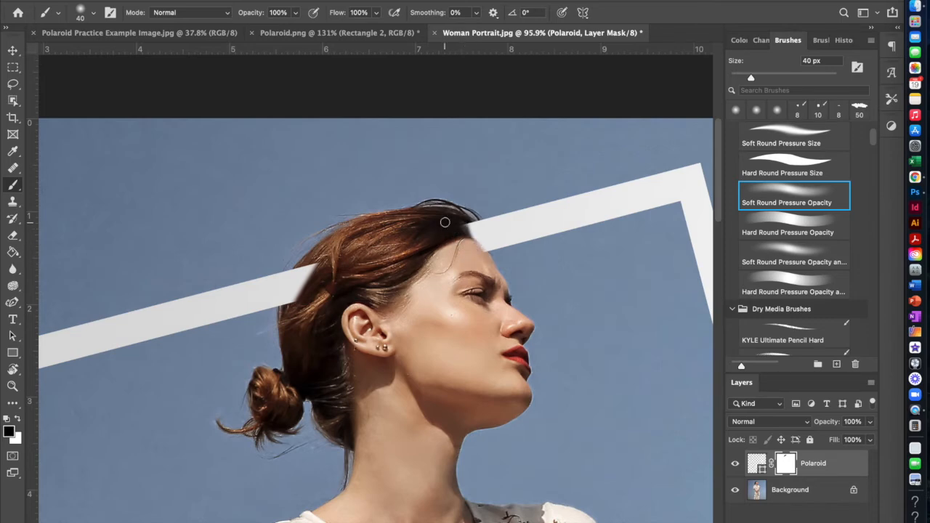
# Lower the Polaroid layer's opacity to 50%.
pyautogui.click(870, 424)
pyautogui.click(846, 438)
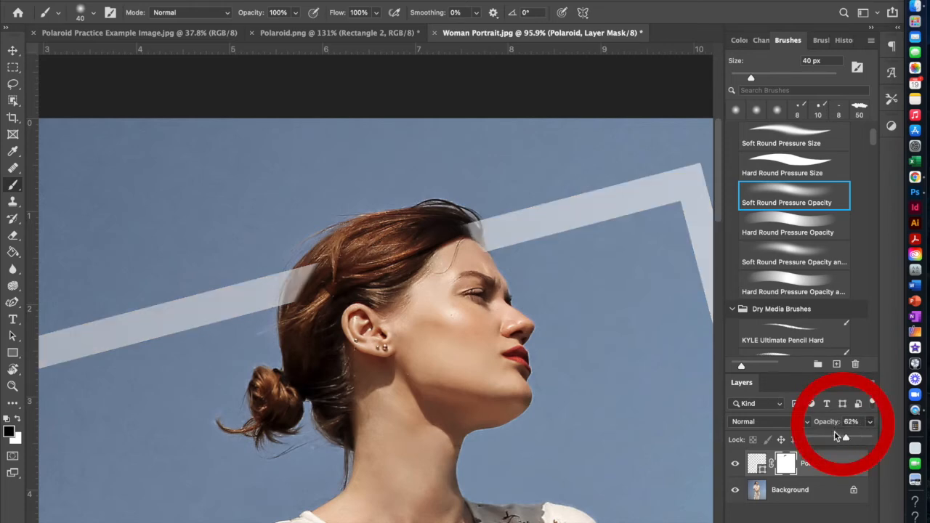
pyautogui.click(840, 438)
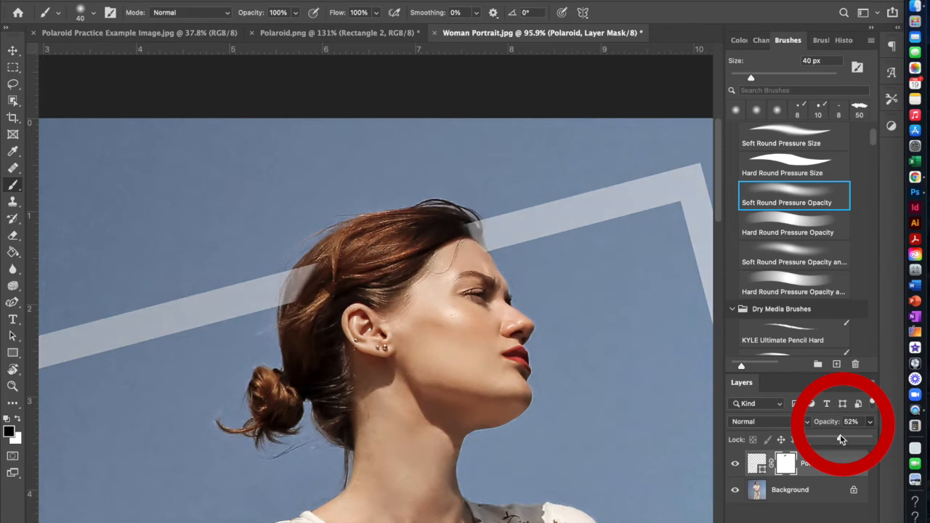
pyautogui.moveTo(840, 437); pyautogui.dragTo(840, 438)
# Reduce the brush to 30 px and mask the remaining frame along the front hairline and the back of the head.
pyautogui.press('super+plus')
pyautogui.press('super+plus')
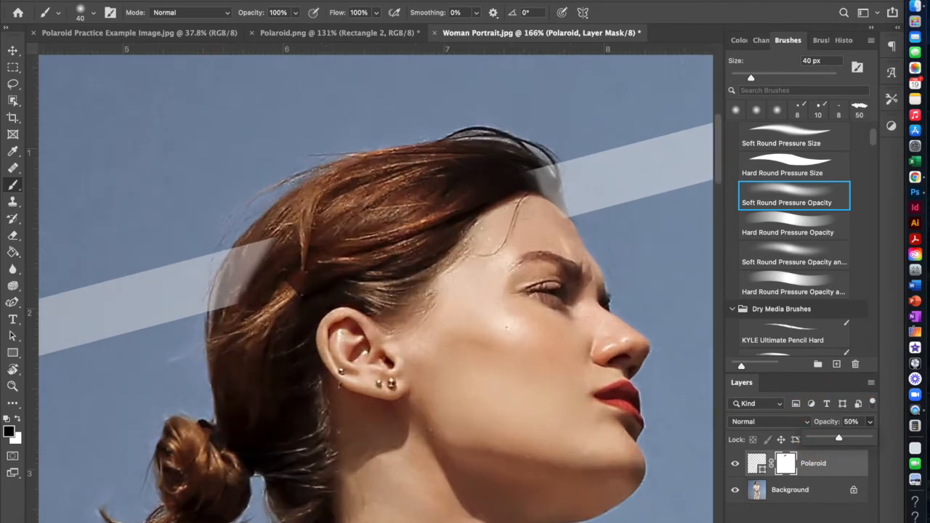
pyautogui.press('[')
pyautogui.press('[')
pyautogui.press('[')
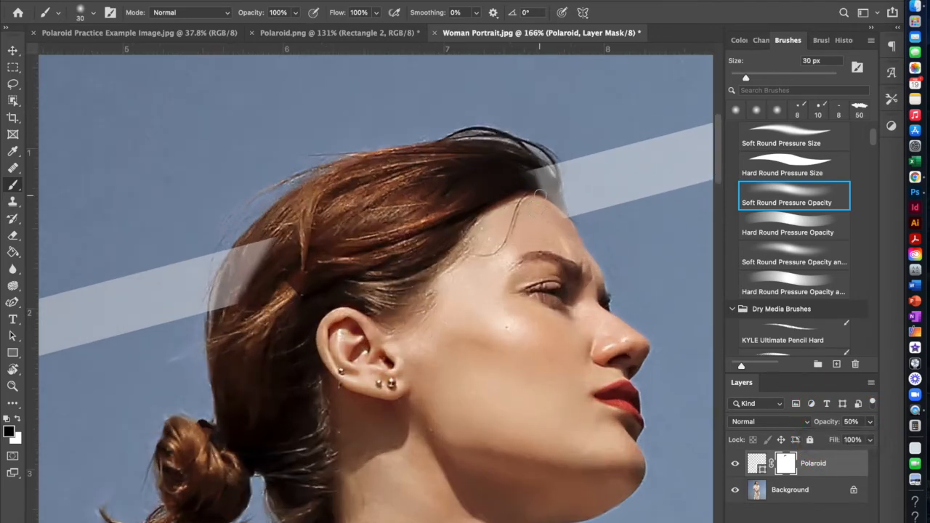
pyautogui.moveTo(530, 169)
pyautogui.mouseDown()
pyautogui.moveTo(550, 185)
pyautogui.moveTo(526, 175)
pyautogui.moveTo(557, 204)
pyautogui.moveTo(558, 176)
pyautogui.mouseUp()
pyautogui.moveTo(275, 237)
pyautogui.mouseDown()
pyautogui.moveTo(246, 302)
pyautogui.moveTo(238, 291)
pyautogui.moveTo(257, 242)
pyautogui.moveTo(255, 253)
pyautogui.moveTo(231, 253)
pyautogui.moveTo(213, 281)
pyautogui.moveTo(210, 322)
pyautogui.mouseUp()
# Try masking the frame over the stray hairs at the back of the head with a smaller brush, and undo the strokes.
pyautogui.press(']')
pyautogui.press(']')
pyautogui.press(']')
pyautogui.press('[')
pyautogui.press('[')
pyautogui.press('[')
pyautogui.press('[')
pyautogui.moveTo(233, 258); pyautogui.dragTo(211, 288)
pyautogui.press('super+z')
pyautogui.moveTo(221, 252); pyautogui.dragTo(209, 304)
pyautogui.press('super+z')
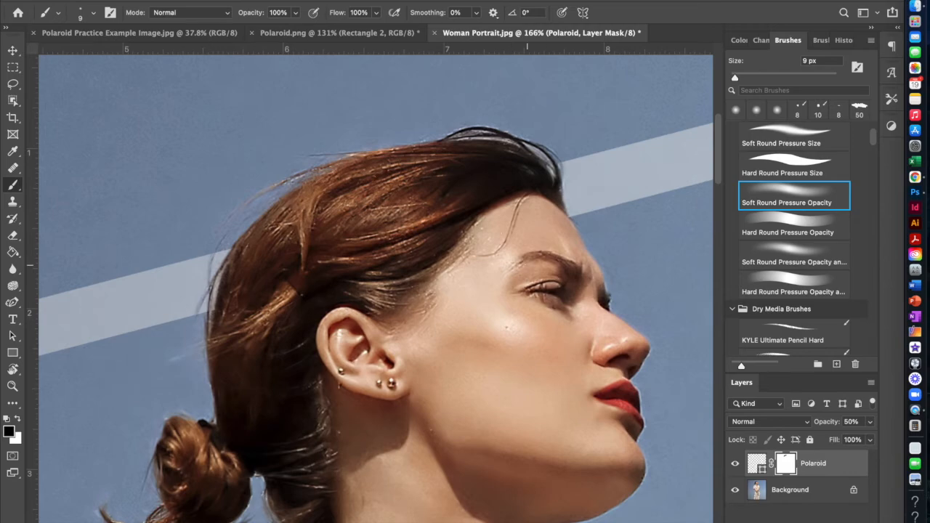
# Examine where the frame's wide bottom border overlaps the woman's hands and wristwatch.
pyautogui.scroll(-5, 528, 266)
pyautogui.scroll(-5, 390, 322)
pyautogui.scroll(-5, 391, 321)
pyautogui.scroll(5, 301, 240)
pyautogui.scroll(4, 301, 240)
pyautogui.hscroll(-4, 301, 239)
pyautogui.press(']')
pyautogui.press(']')
pyautogui.press(']')
pyautogui.press(']')
pyautogui.press(']')
pyautogui.moveTo(159, 129)
pyautogui.mouseDown()
pyautogui.moveTo(178, 154)
pyautogui.moveTo(176, 137)
pyautogui.moveTo(200, 147)
pyautogui.moveTo(179, 109)
pyautogui.moveTo(212, 100)
pyautogui.moveTo(202, 148)
pyautogui.moveTo(260, 117)
pyautogui.moveTo(273, 149)
pyautogui.moveTo(330, 94)
pyautogui.moveTo(367, 77)
pyautogui.moveTo(331, 125)
pyautogui.moveTo(355, 103)
pyautogui.moveTo(365, 119)
pyautogui.moveTo(359, 105)
pyautogui.moveTo(440, 206)
pyautogui.moveTo(411, 185)
pyautogui.moveTo(443, 224)
pyautogui.moveTo(448, 213)
pyautogui.moveTo(415, 183)
pyautogui.moveTo(438, 193)
pyautogui.moveTo(447, 232)
pyautogui.moveTo(328, 129)
pyautogui.moveTo(406, 210)
pyautogui.moveTo(361, 157)
pyautogui.moveTo(390, 203)
pyautogui.moveTo(373, 198)
pyautogui.moveTo(359, 210)
pyautogui.moveTo(320, 185)
pyautogui.mouseUp()
pyautogui.moveTo(273, 145)
pyautogui.mouseDown()
pyautogui.moveTo(211, 150)
pyautogui.moveTo(281, 144)
pyautogui.moveTo(206, 148)
pyautogui.moveTo(211, 172)
pyautogui.moveTo(192, 156)
pyautogui.moveTo(218, 196)
pyautogui.mouseUp()
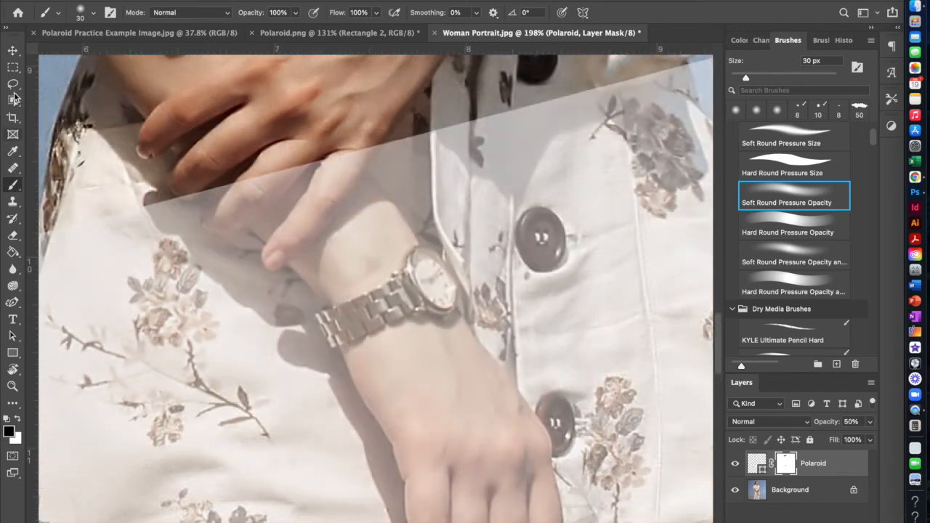
# Trace a closed Magnetic Lasso selection around the lower hand, the wristwatch and the fingertips covered by the frame.
pyautogui.click(12, 85)
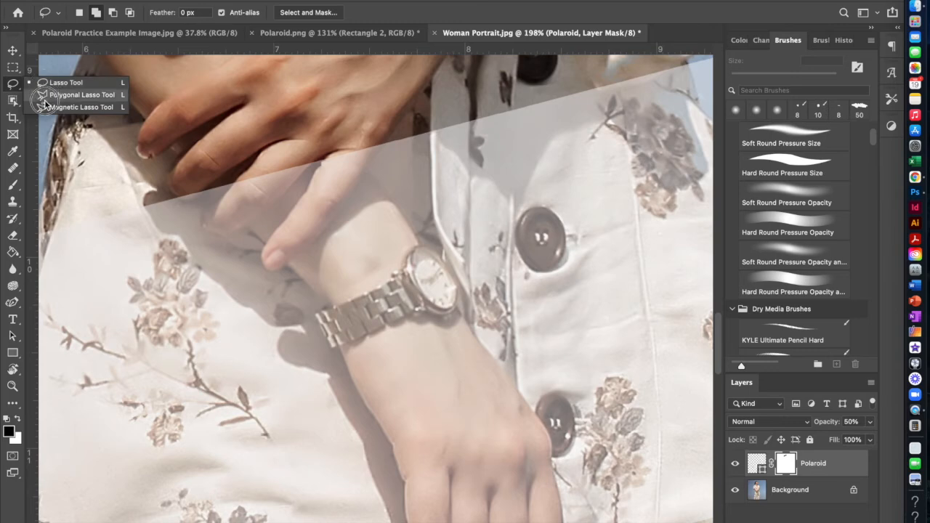
pyautogui.click(58, 83)
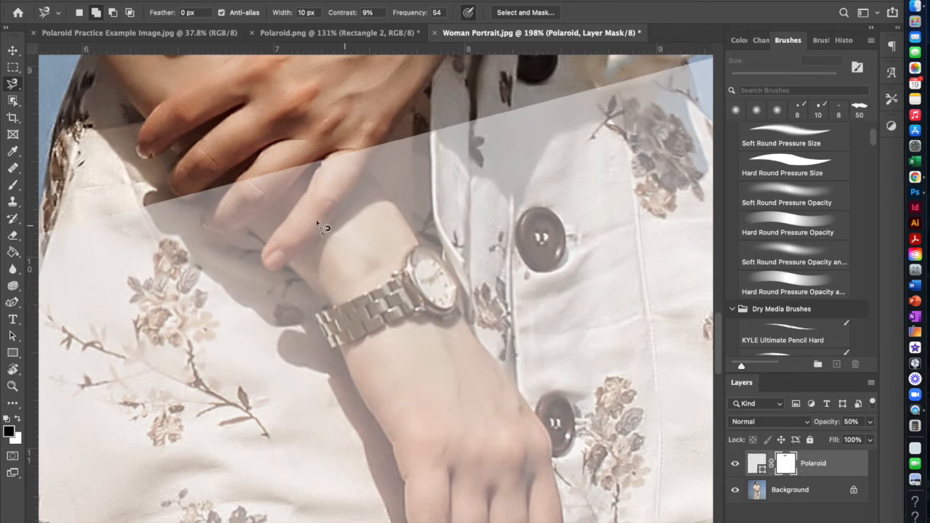
pyautogui.click(146, 206)
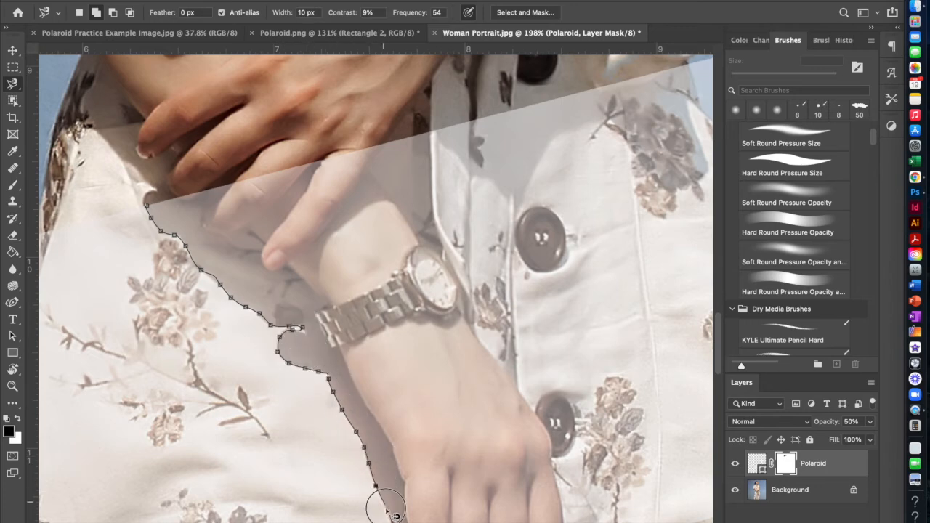
pyautogui.scroll(-2, 392, 520)
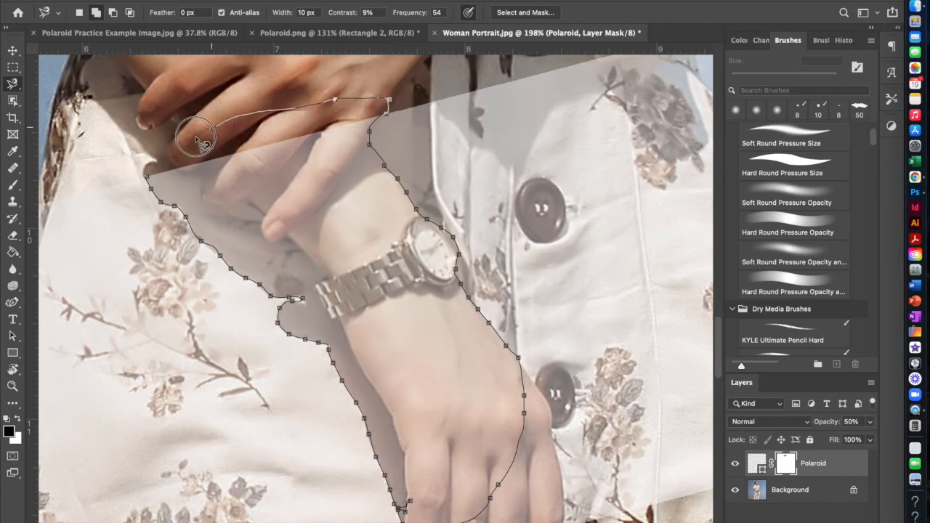
pyautogui.click(149, 176)
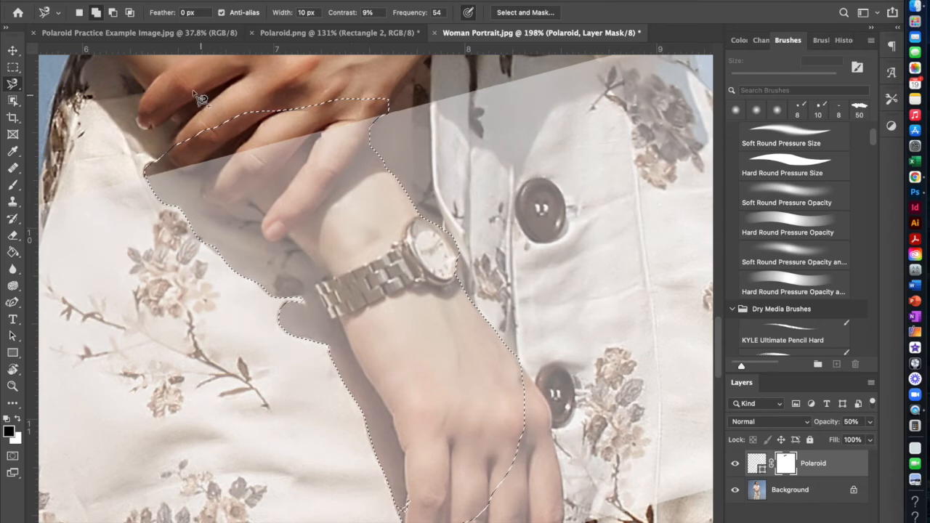
# Set the Magnetic Lasso to add to the selection, and extend the selection over the lower hand's remaining knuckles and fingers.
pyautogui.click(80, 15)
pyautogui.click(97, 17)
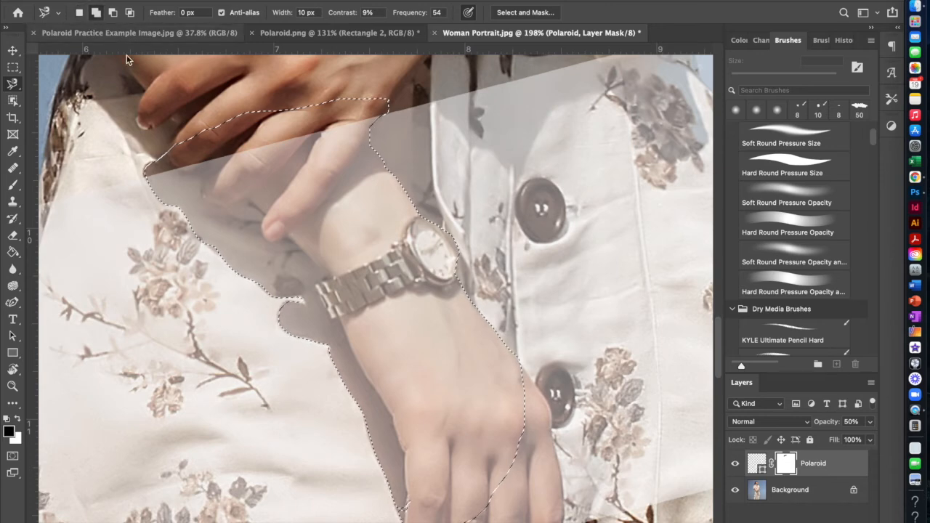
pyautogui.scroll(-5, 386, 249)
pyautogui.hscroll(1, 422, 181)
pyautogui.scroll(-2, 453, 204)
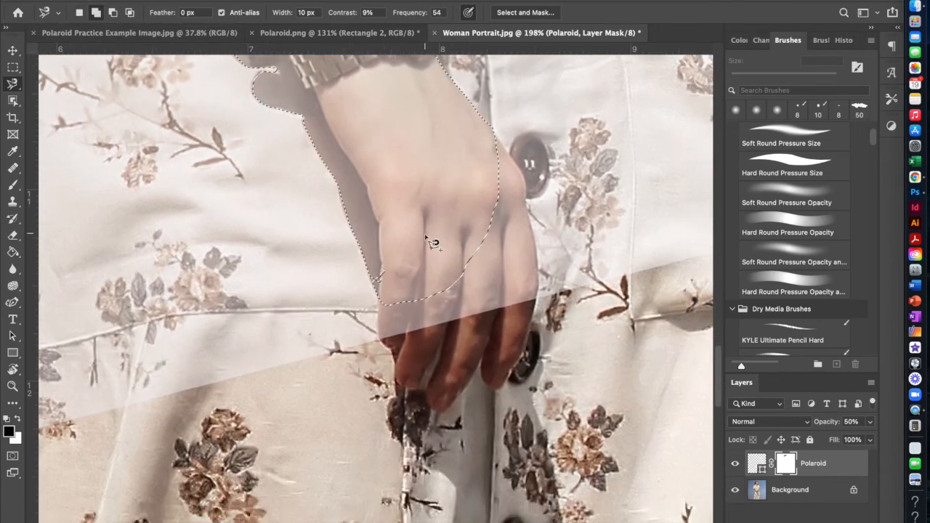
pyautogui.scroll(2, 433, 242)
pyautogui.moveTo(365, 260)
pyautogui.mouseDown()
pyautogui.moveTo(400, 288)
pyautogui.moveTo(415, 263)
pyautogui.moveTo(383, 237)
pyautogui.moveTo(365, 252)
pyautogui.mouseUp()
pyautogui.click(367, 254)
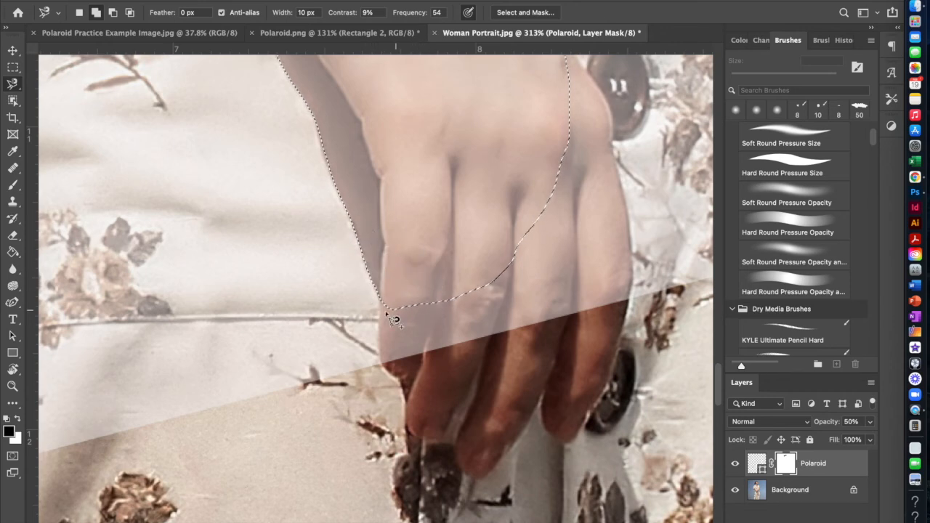
pyautogui.moveTo(378, 300)
pyautogui.mouseDown()
pyautogui.moveTo(379, 362)
pyautogui.moveTo(405, 369)
pyautogui.moveTo(513, 352)
pyautogui.moveTo(618, 318)
pyautogui.moveTo(632, 274)
pyautogui.moveTo(607, 114)
pyautogui.moveTo(594, 128)
pyautogui.moveTo(557, 92)
pyautogui.moveTo(523, 114)
pyautogui.moveTo(422, 296)
pyautogui.moveTo(379, 358)
pyautogui.mouseUp()
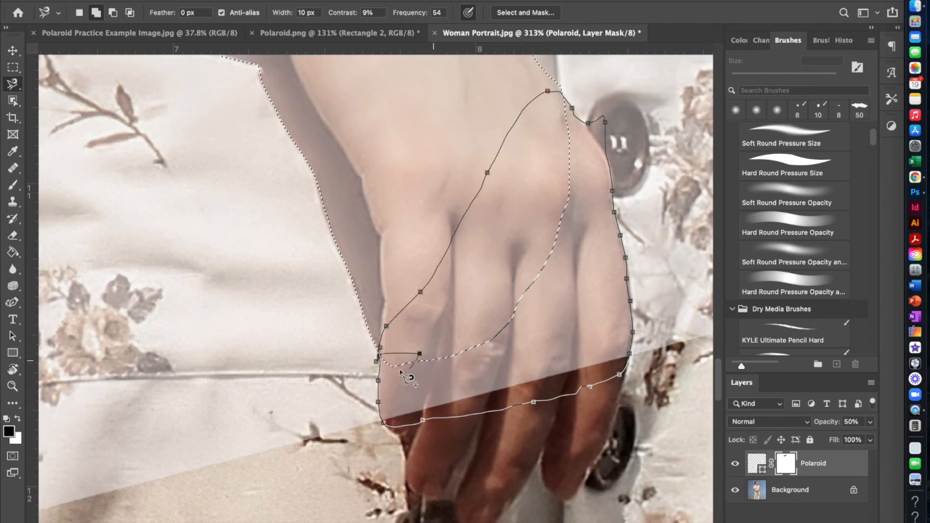
pyautogui.click(389, 375)
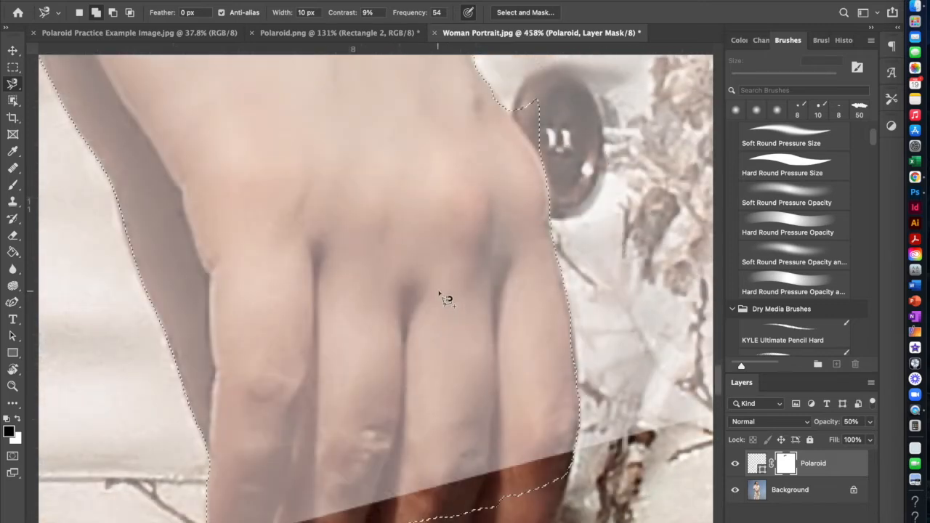
# Subtract the sliver over the dress button beside the knuckle from the selection with the Magnetic Lasso.
pyautogui.hscroll(5, 434, 310)
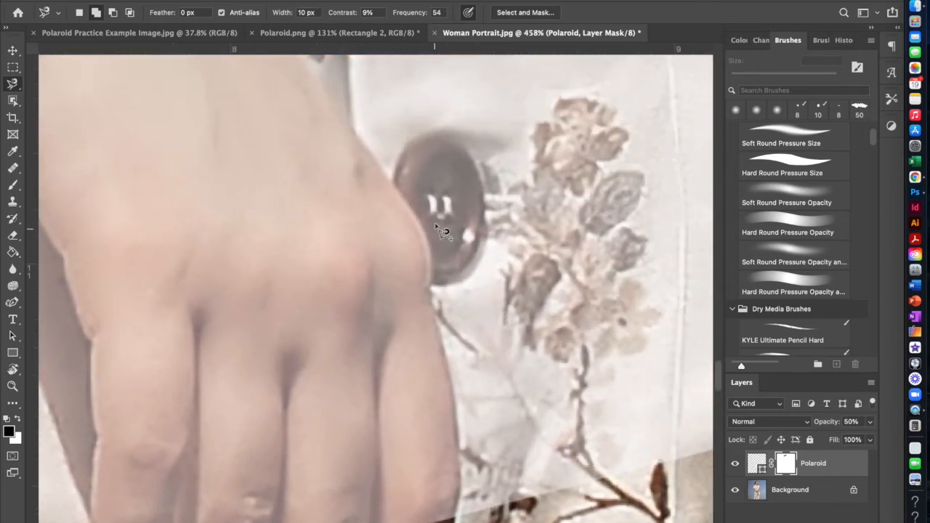
pyautogui.click(392, 177)
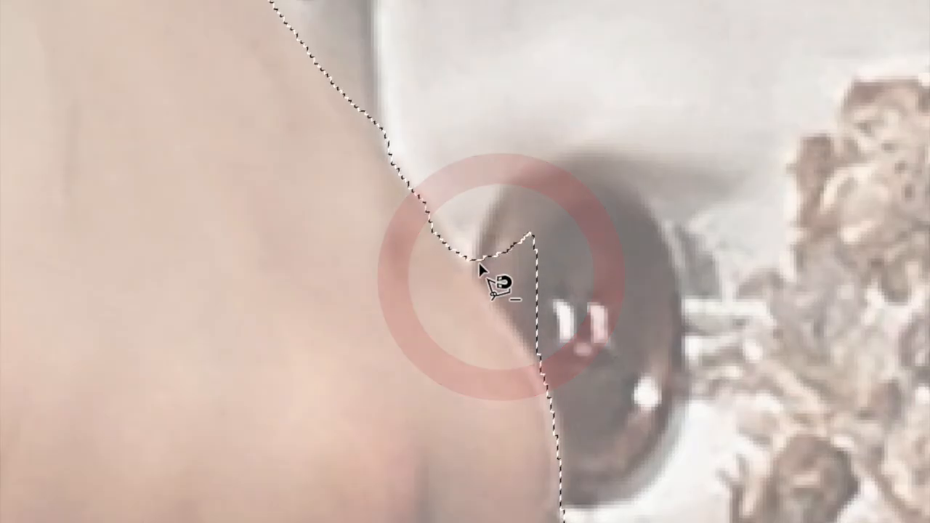
pyautogui.click(463, 257)
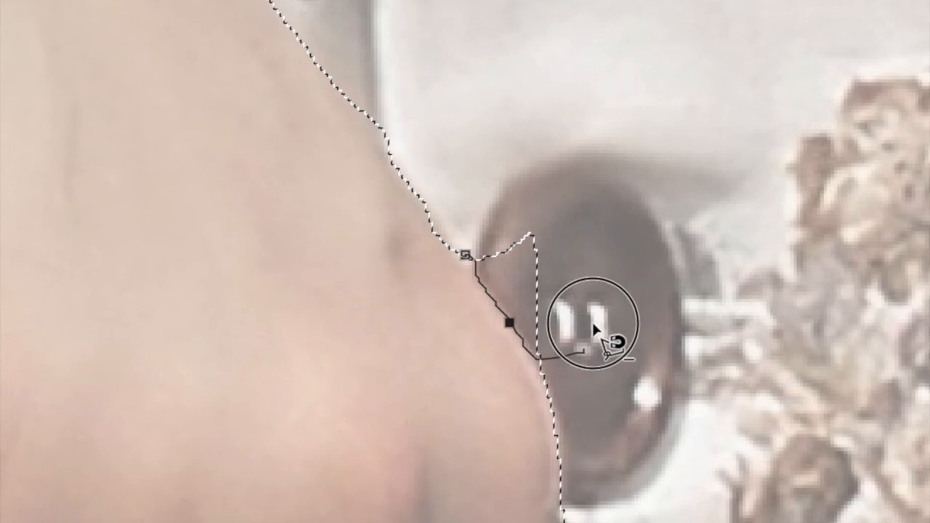
pyautogui.click(465, 255)
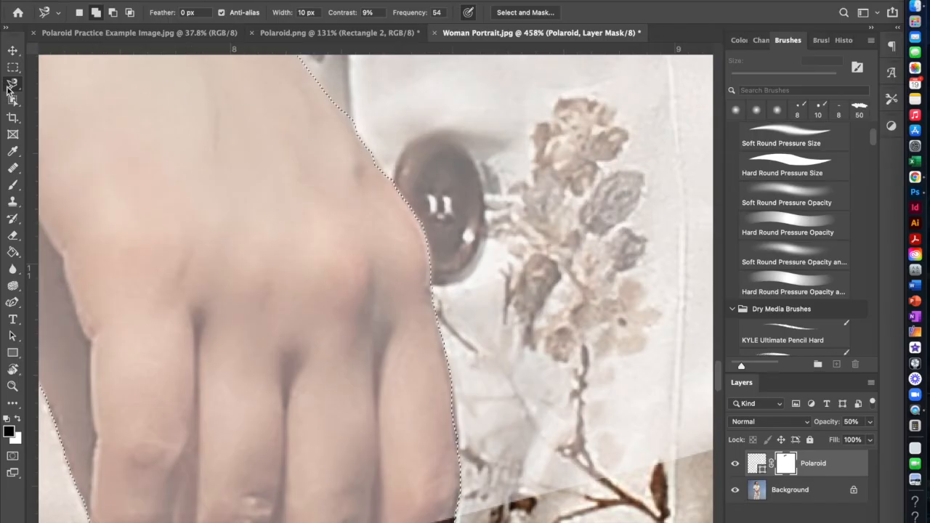
# Switch to the freehand Lasso, try adding areas beside the wrist and undo them, and trim the selection along the wrist's outer edge.
pyautogui.rightClick(12, 85)
pyautogui.click(47, 86)
pyautogui.moveTo(342, 110)
pyautogui.mouseDown()
pyautogui.moveTo(367, 131)
pyautogui.moveTo(365, 110)
pyautogui.moveTo(346, 107)
pyautogui.moveTo(360, 133)
pyautogui.mouseUp()
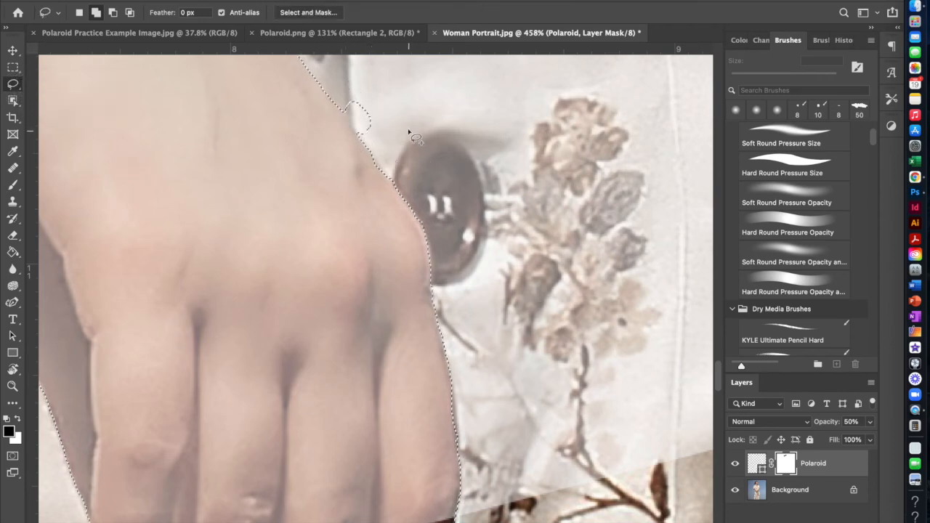
pyautogui.moveTo(414, 89); pyautogui.dragTo(439, 117)
pyautogui.moveTo(460, 87)
pyautogui.mouseDown()
pyautogui.moveTo(469, 128)
pyautogui.moveTo(507, 162)
pyautogui.moveTo(510, 184)
pyautogui.moveTo(548, 104)
pyautogui.moveTo(466, 87)
pyautogui.moveTo(436, 116)
pyautogui.moveTo(441, 158)
pyautogui.mouseUp()
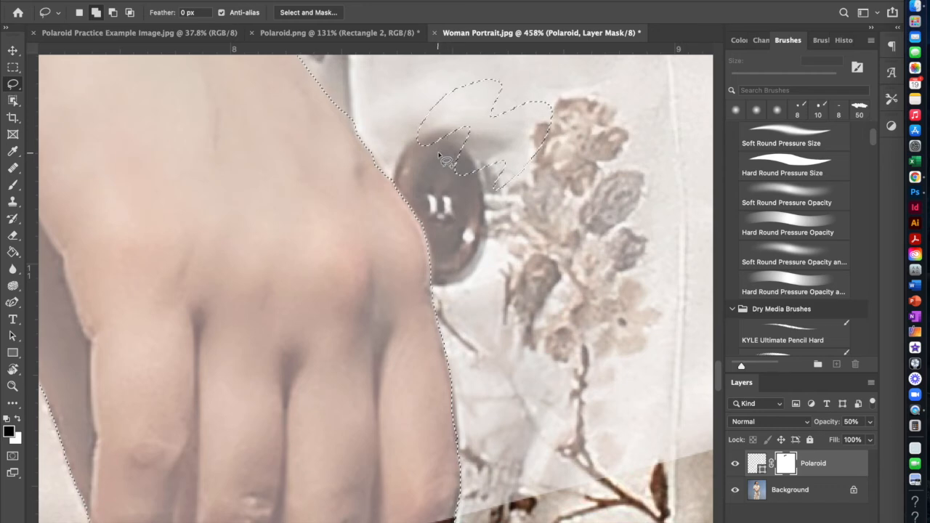
pyautogui.press('super+z')
pyautogui.moveTo(343, 114); pyautogui.dragTo(353, 121)
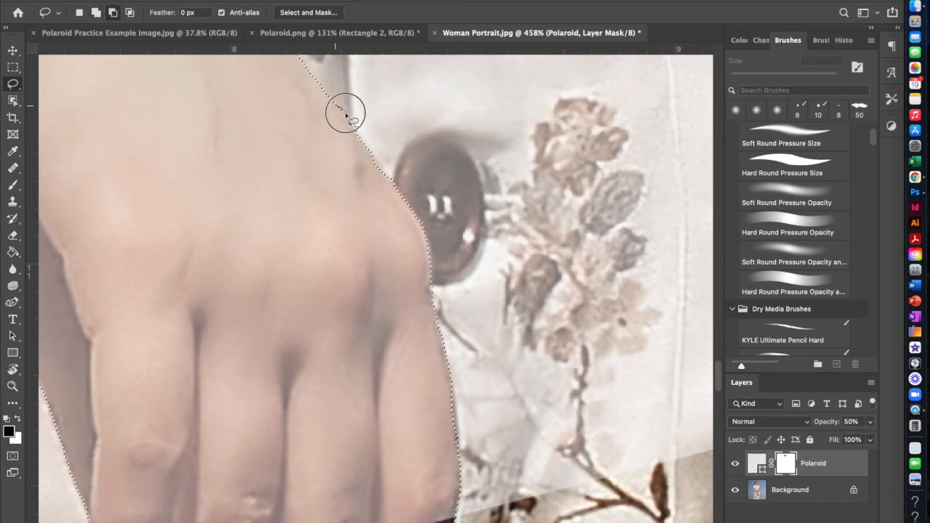
pyautogui.moveTo(375, 142); pyautogui.dragTo(379, 143)
pyautogui.moveTo(338, 108); pyautogui.dragTo(348, 110)
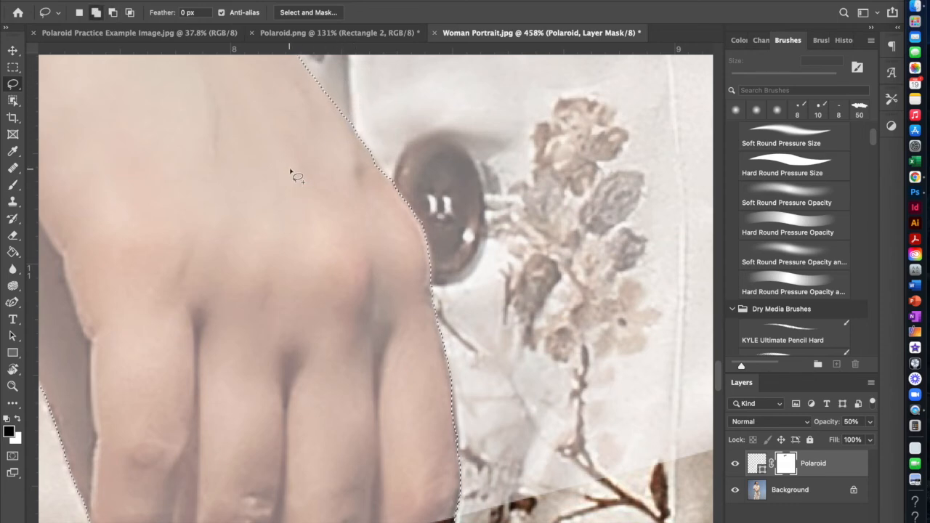
# Examine the selection outline along the shadowed side of the lower hand and around the wristwatch.
pyautogui.scroll(-5, 299, 204)
pyautogui.hscroll(-8, 299, 204)
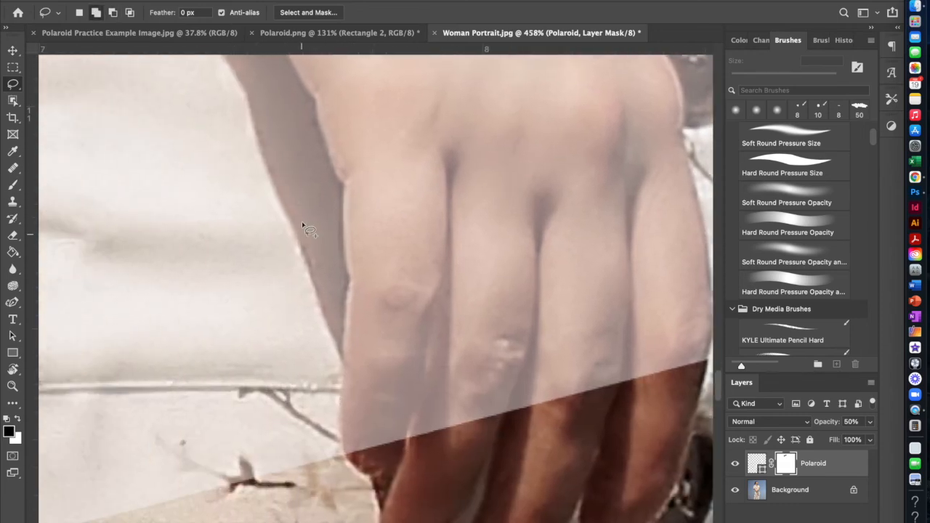
pyautogui.scroll(10, 312, 276)
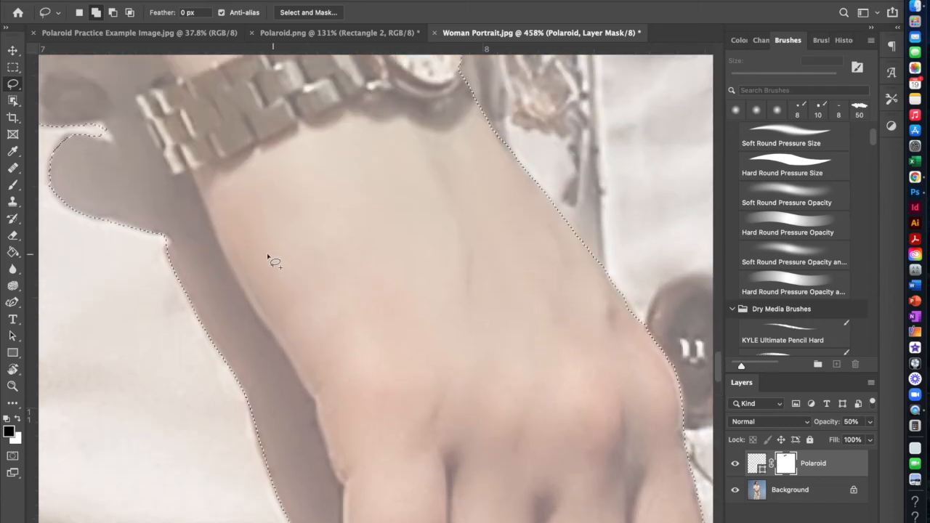
pyautogui.hscroll(-5, 174, 278)
pyautogui.moveTo(279, 236); pyautogui.dragTo(271, 253)
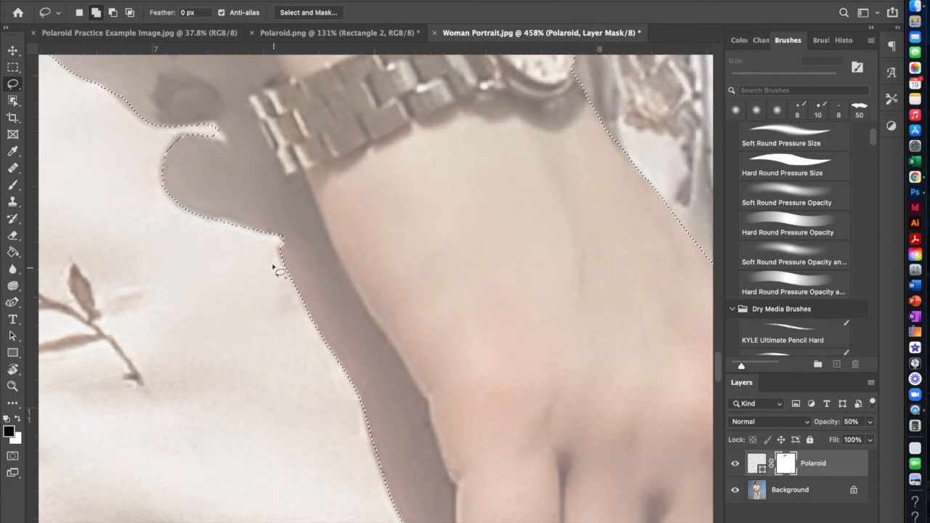
pyautogui.scroll(6, 269, 266)
pyautogui.moveTo(187, 275); pyautogui.dragTo(165, 305)
pyautogui.moveTo(218, 277); pyautogui.dragTo(198, 280)
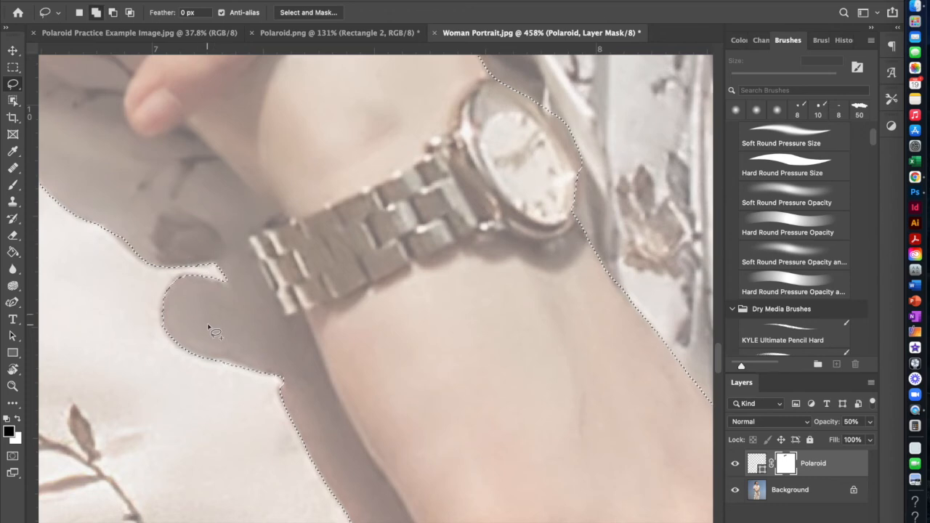
# Fill the selected hand and wristwatch area with black on the Polaroid layer mask using the Paint Bucket.
pyautogui.hscroll(-5, 208, 326)
pyautogui.scroll(5, 235, 260)
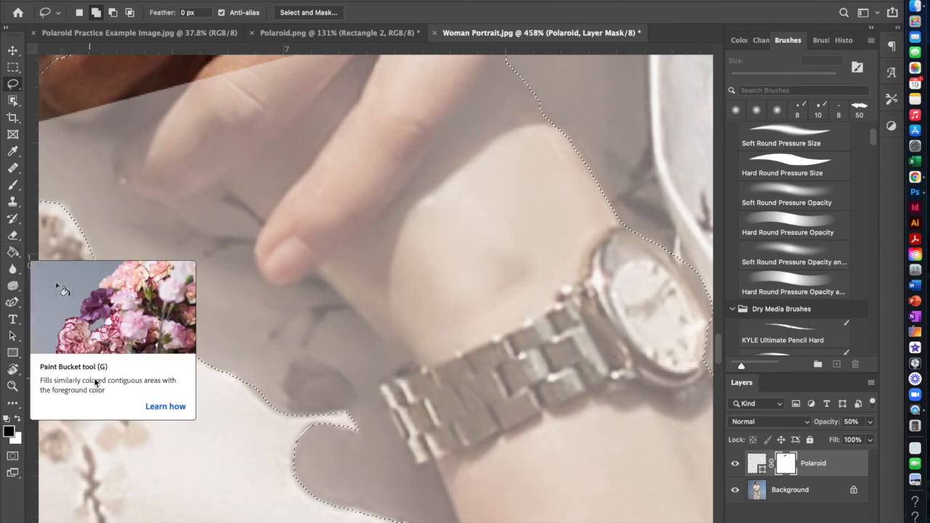
pyautogui.click(13, 252)
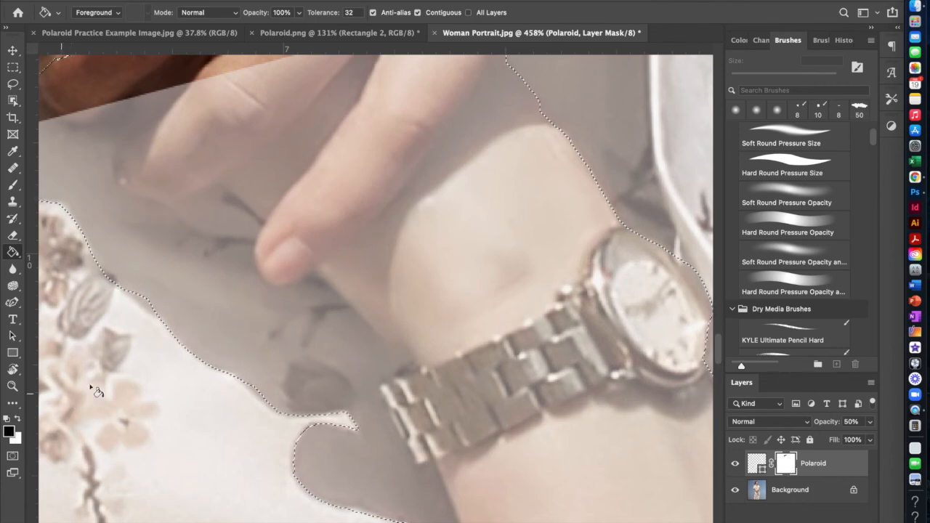
pyautogui.click(383, 227)
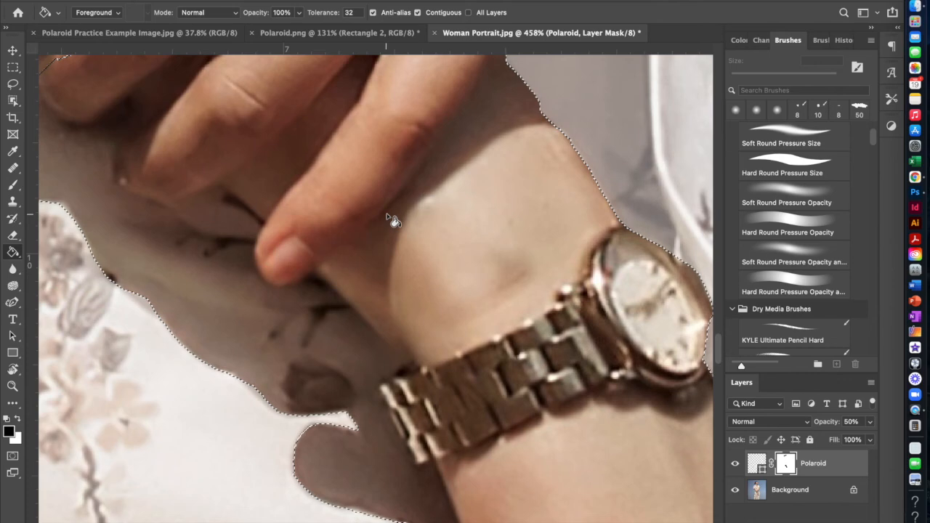
# Set the Polaroid layer's opacity to 100% and clear the selection.
pyautogui.scroll(-1, 394, 220)
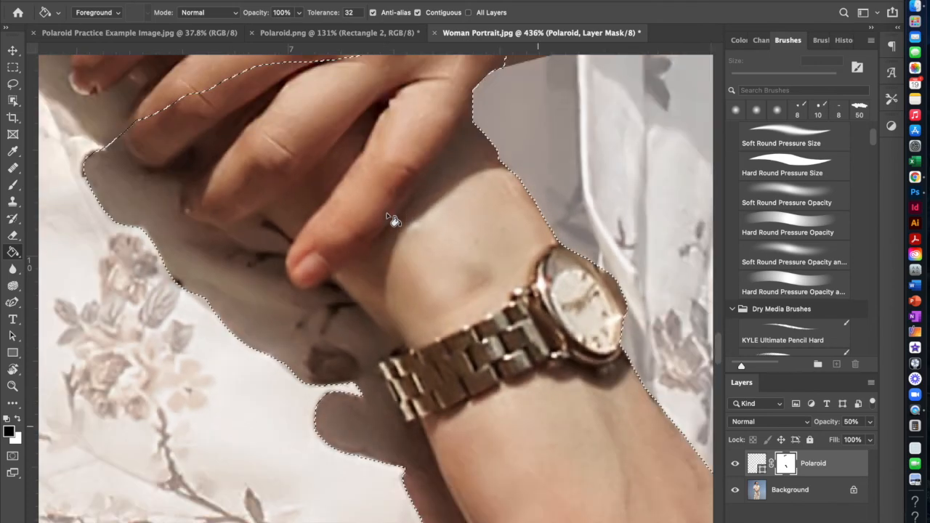
pyautogui.scroll(-3, 393, 220)
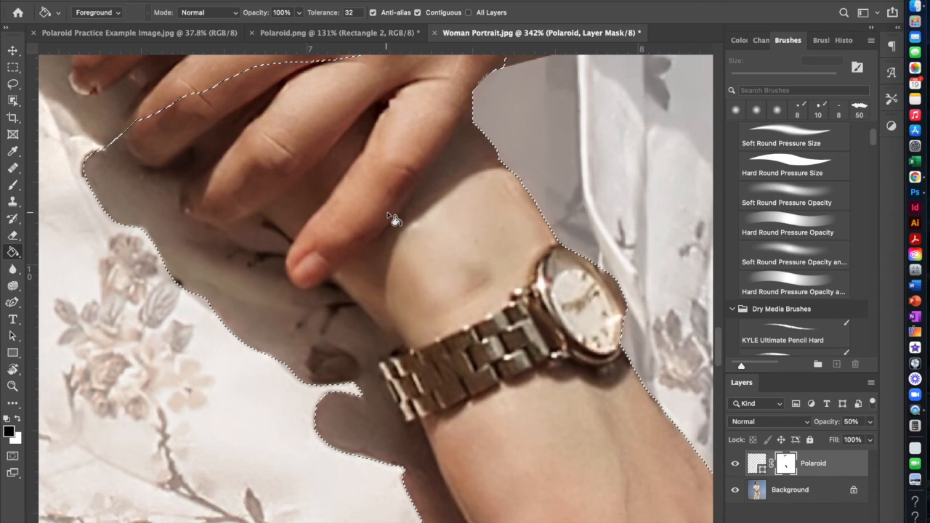
pyautogui.scroll(-4, 394, 220)
pyautogui.scroll(4, 393, 219)
pyautogui.scroll(-3, 394, 219)
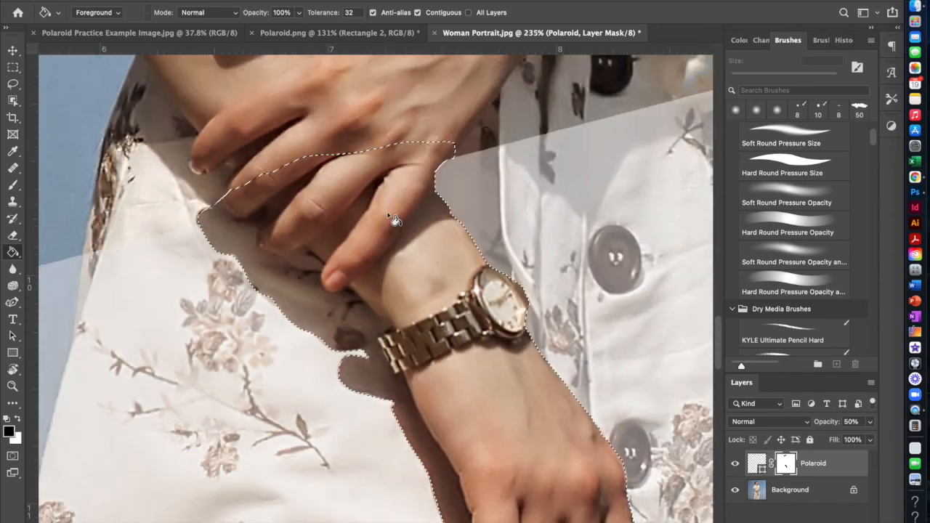
pyautogui.scroll(-5, 393, 219)
pyautogui.click(870, 421)
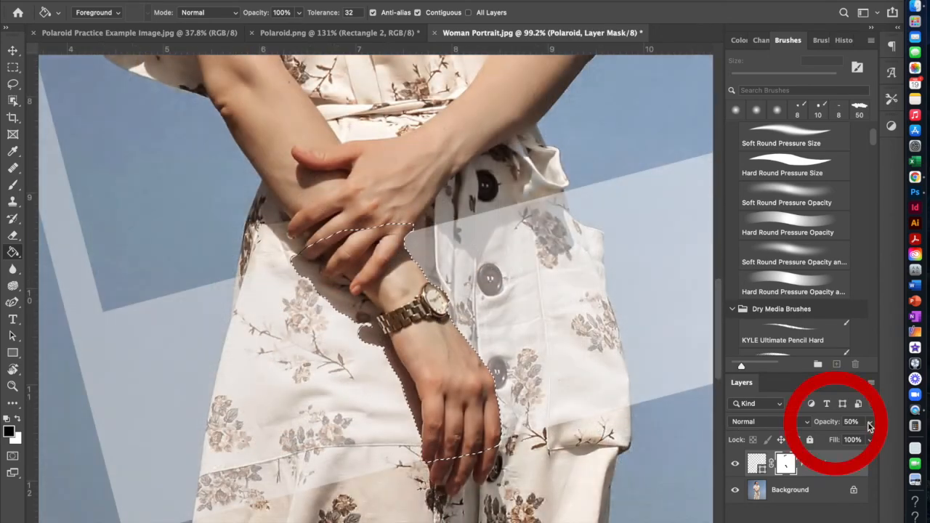
pyautogui.moveTo(839, 438); pyautogui.dragTo(873, 441)
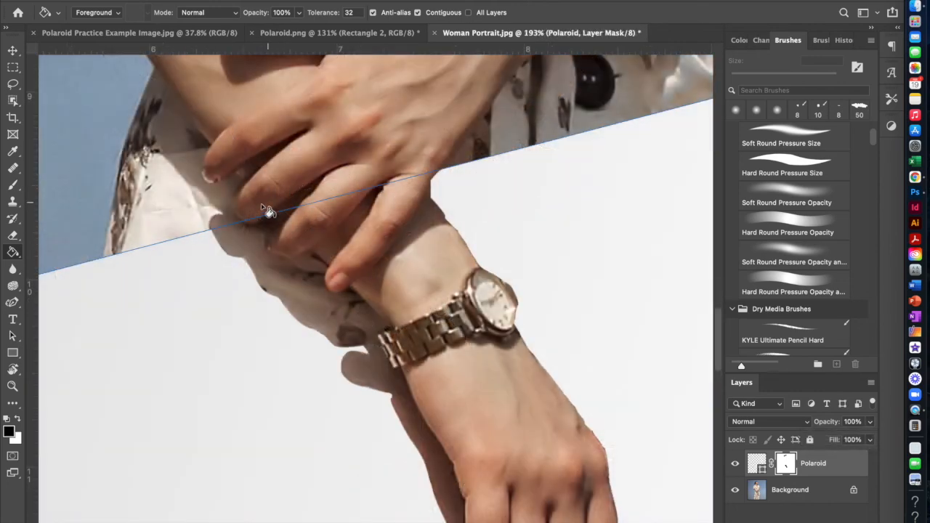
# Paint white on the mask with a 6 px Hard Round Pressure Opacity brush to clean the jagged edge along the knuckles and outer finger.
pyautogui.scroll(-2, 385, 345)
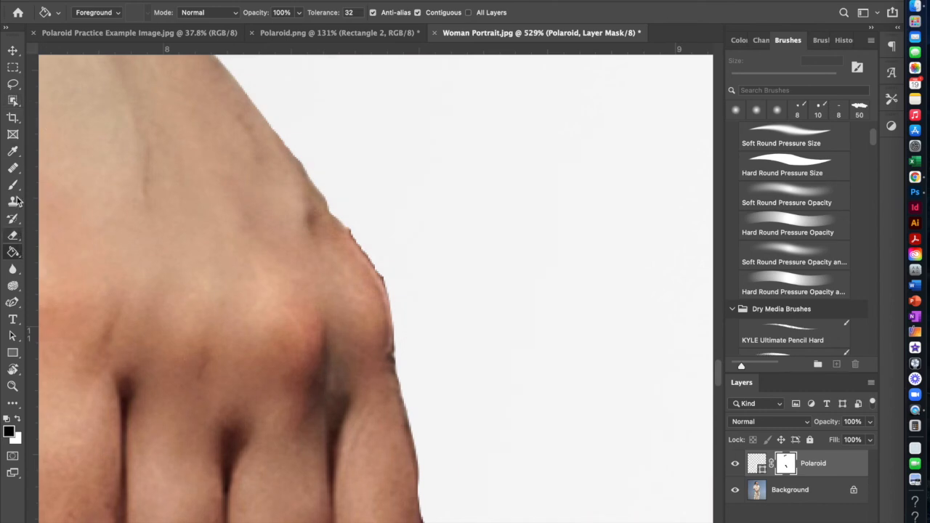
pyautogui.click(14, 186)
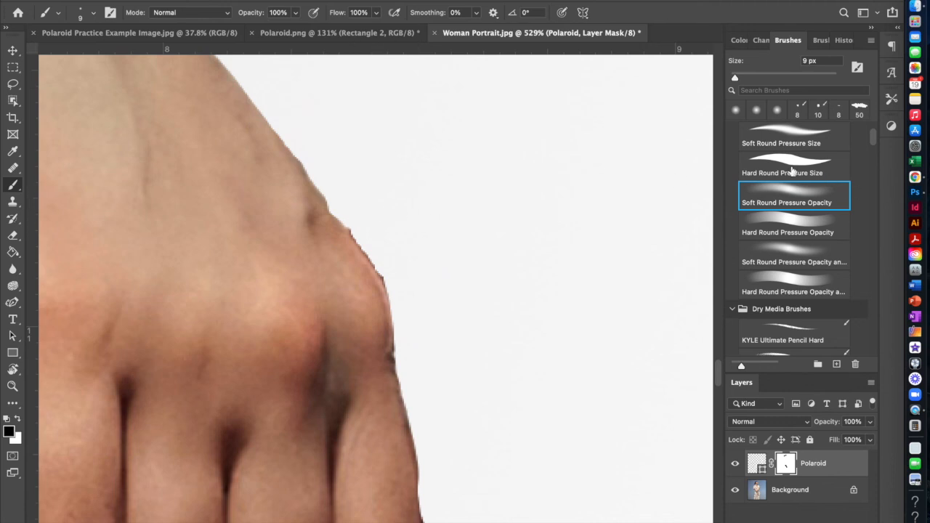
pyautogui.click(790, 220)
pyautogui.press('x')
pyautogui.moveTo(366, 202); pyautogui.dragTo(407, 379)
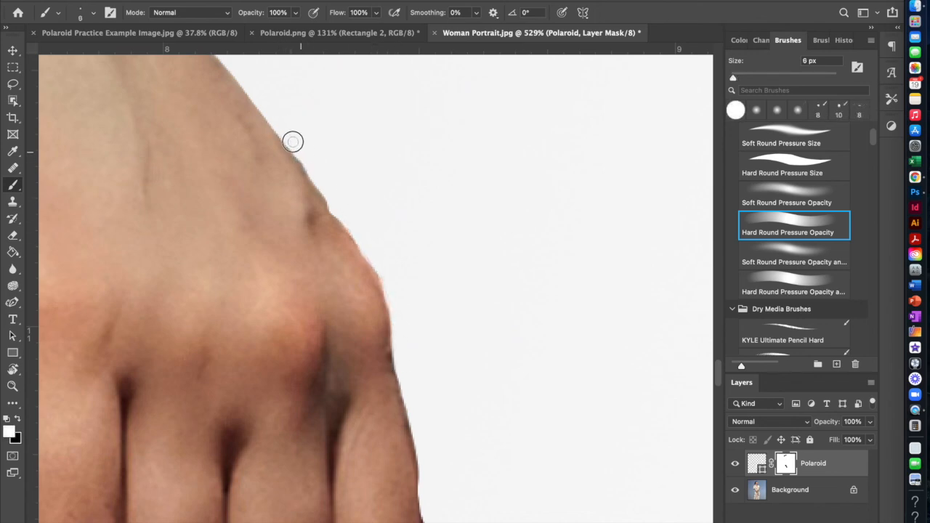
pyautogui.scroll(-5, 402, 352)
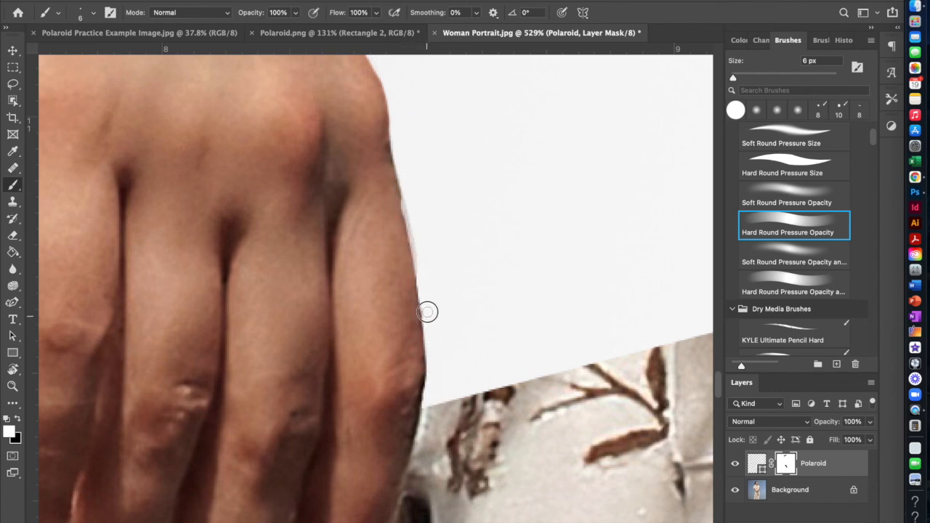
pyautogui.moveTo(411, 205)
pyautogui.mouseDown()
pyautogui.moveTo(412, 229)
pyautogui.moveTo(404, 177)
pyautogui.mouseUp()
pyautogui.scroll(5, 426, 161)
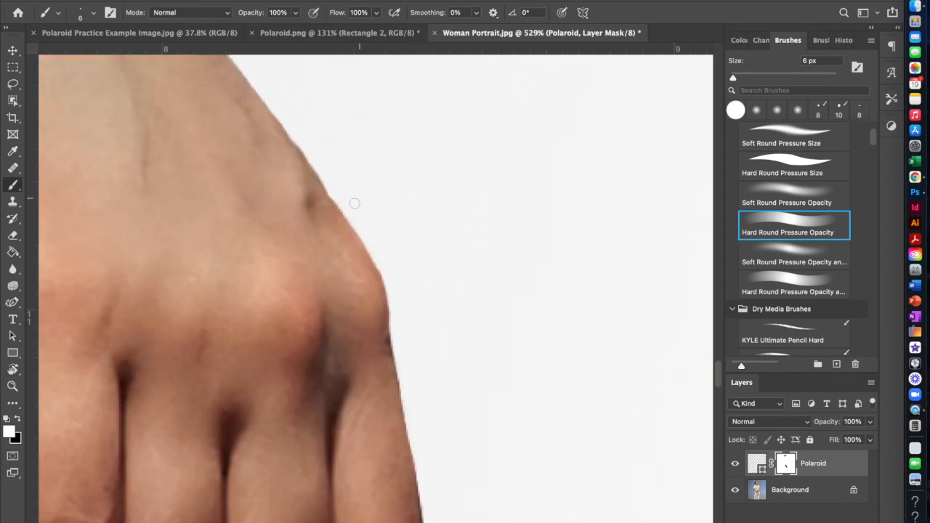
# Paint white on the mask around the watch case with a 6 px Hard Round Pressure Size brush to remove the leftover fringe.
pyautogui.scroll(-5, 407, 382)
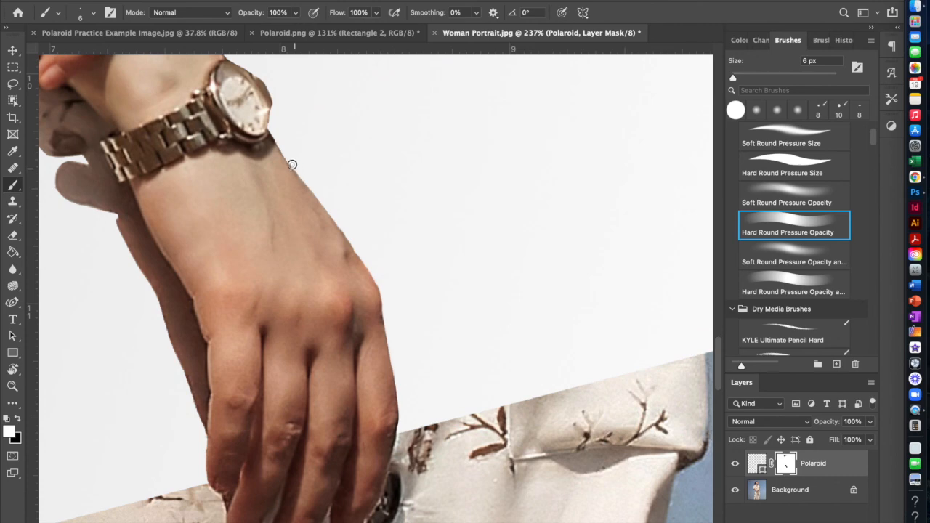
pyautogui.scroll(1, 291, 145)
pyautogui.press('x')
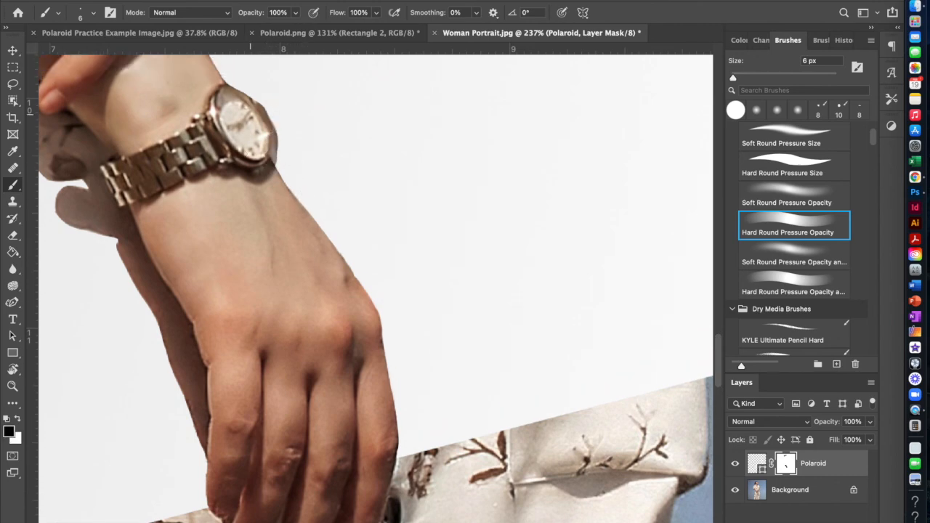
pyautogui.scroll(5, 290, 81)
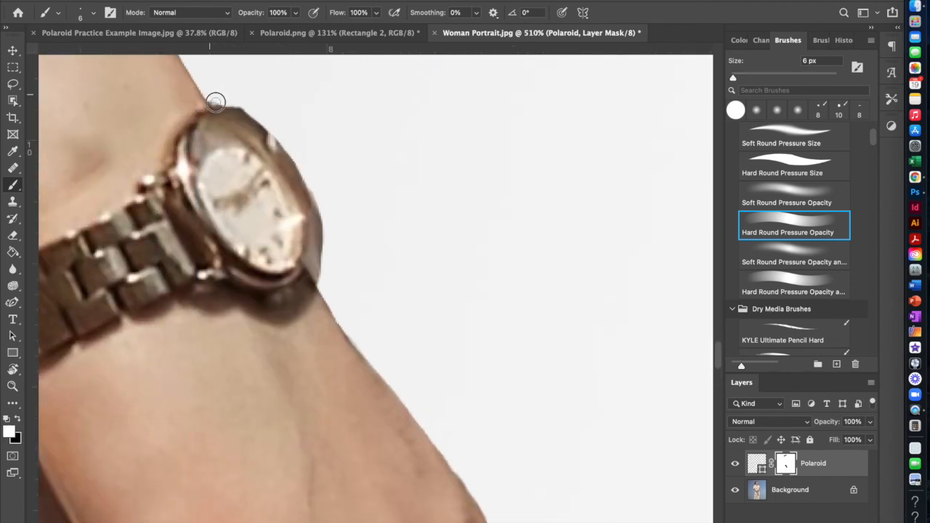
pyautogui.click(785, 164)
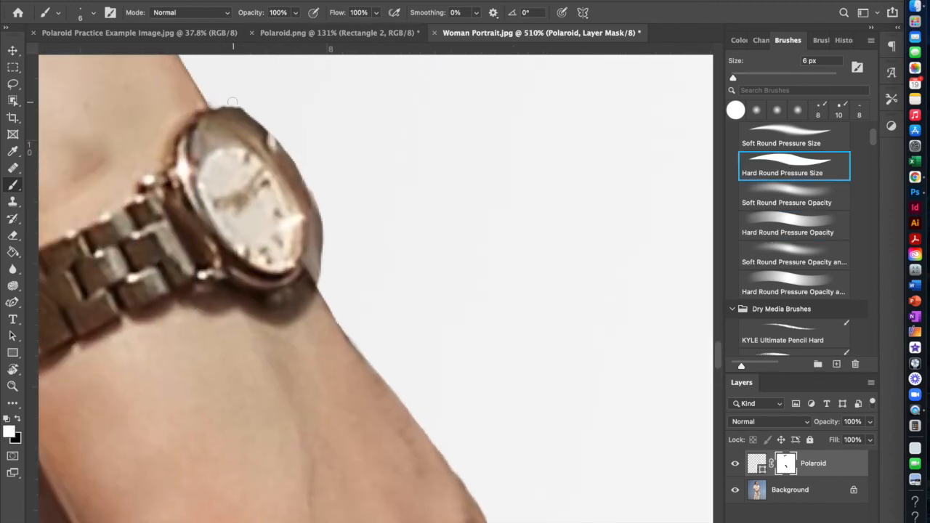
pyautogui.moveTo(213, 96)
pyautogui.mouseDown()
pyautogui.moveTo(277, 141)
pyautogui.moveTo(307, 186)
pyautogui.moveTo(319, 277)
pyautogui.moveTo(309, 267)
pyautogui.moveTo(311, 211)
pyautogui.moveTo(286, 164)
pyautogui.moveTo(240, 114)
pyautogui.moveTo(217, 107)
pyautogui.moveTo(287, 159)
pyautogui.moveTo(313, 207)
pyautogui.moveTo(323, 286)
pyautogui.moveTo(312, 269)
pyautogui.moveTo(328, 291)
pyautogui.mouseUp()
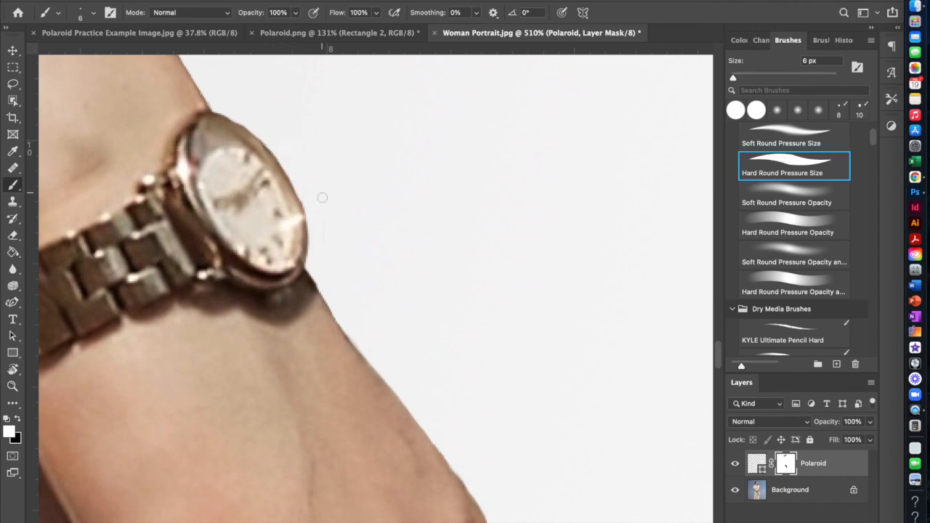
# Touch up the mask edge along the wrist above the watch in white with a 9 px Soft Round Pressure Opacity brush.
pyautogui.click(773, 190)
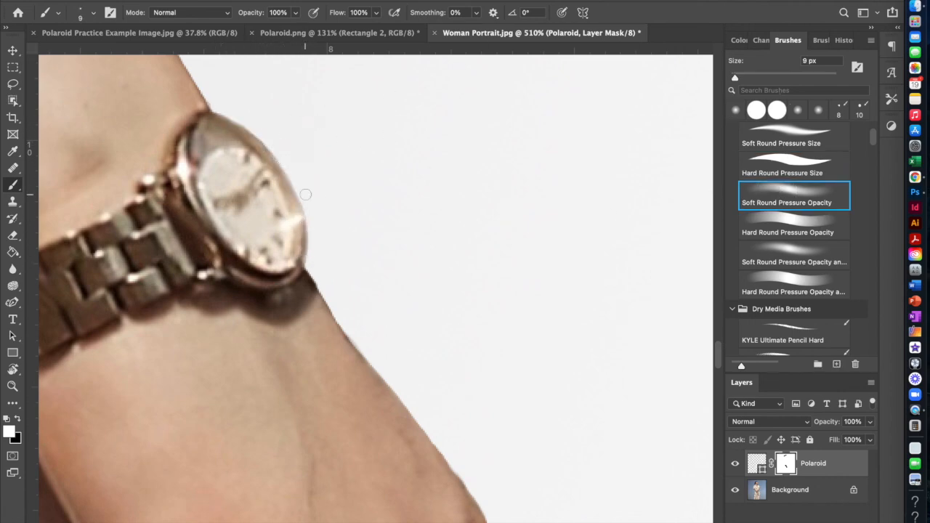
pyautogui.scroll(5, 214, 208)
pyautogui.hscroll(-2, 145, 123)
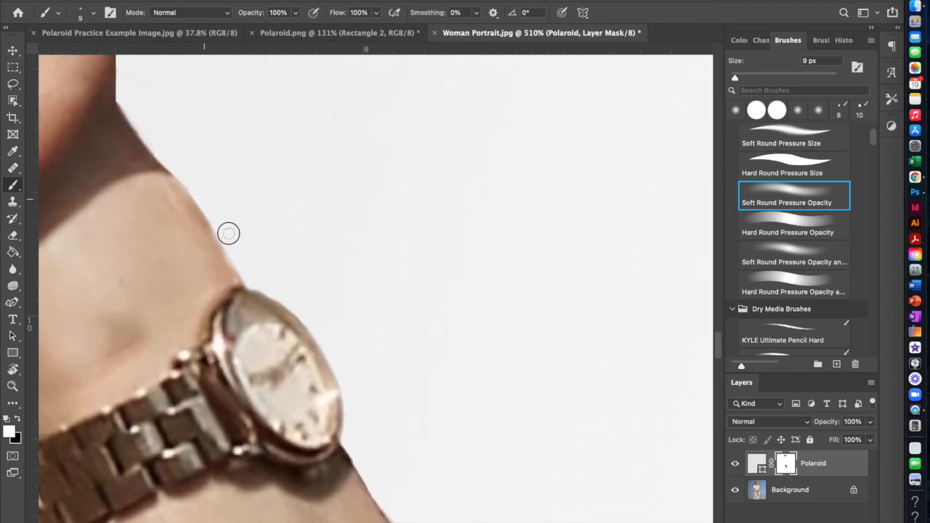
pyautogui.scroll(5, 214, 212)
pyautogui.hscroll(-3, 141, 251)
pyautogui.keyDown('alt'); pyautogui.scroll(-5, 293, 239); pyautogui.keyUp('alt')
pyautogui.keyDown('alt'); pyautogui.scroll(5, 337, 290); pyautogui.keyUp('alt')
pyautogui.moveTo(337, 298); pyautogui.dragTo(345, 324)
pyautogui.keyDown('alt'); pyautogui.scroll(-5, 377, 349); pyautogui.keyUp('alt')
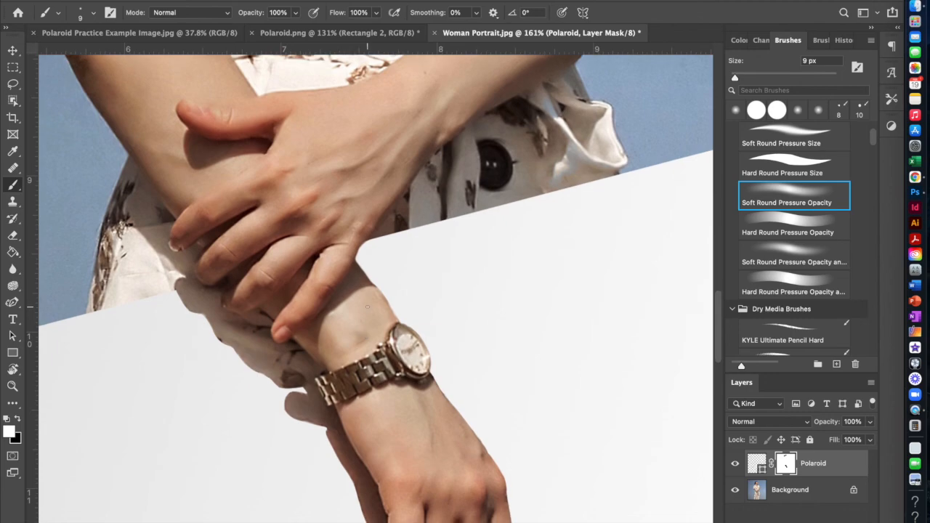
# Save the composite as a cloud document named Polaroid Project.
pyautogui.keyDown('alt'); pyautogui.scroll(5, 393, 459); pyautogui.keyUp('alt')
pyautogui.scroll(2, 192, 193)
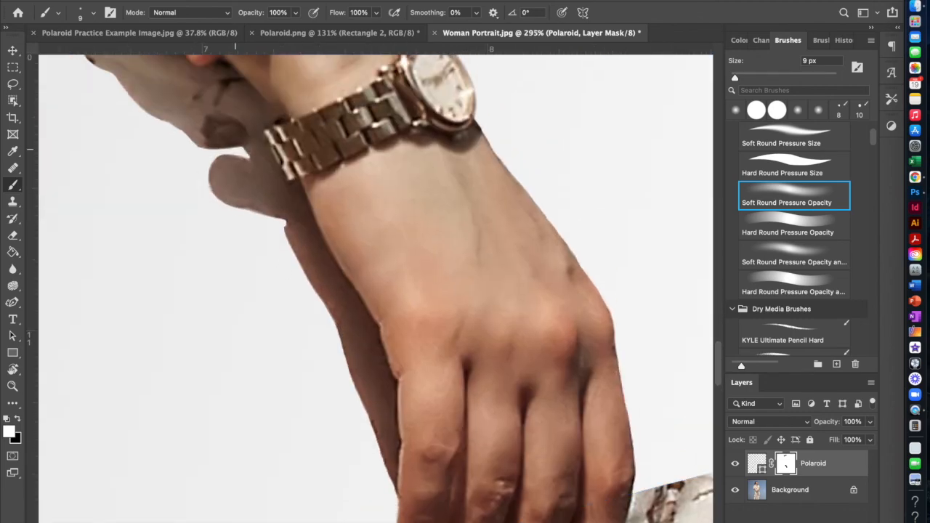
pyautogui.keyDown('alt'); pyautogui.scroll(-5, 199, 173); pyautogui.keyUp('alt')
pyautogui.scroll(5, 199, 173)
pyautogui.click(99, 1)
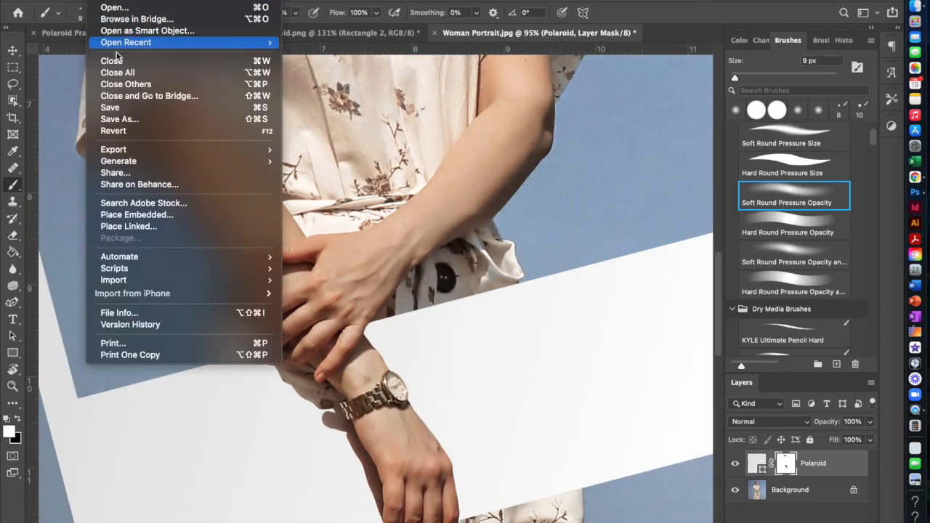
pyautogui.click(116, 120)
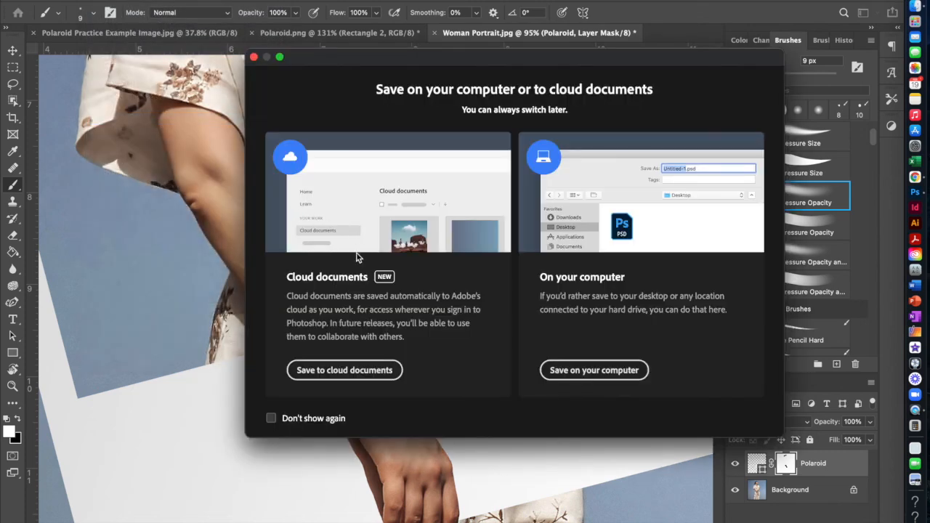
pyautogui.click(344, 371)
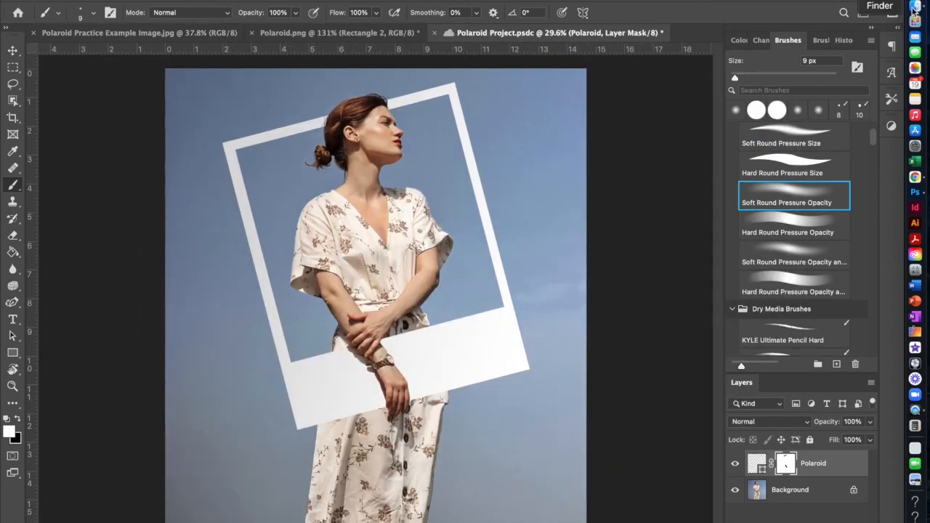
pyautogui.scroll(6, 375, 280)
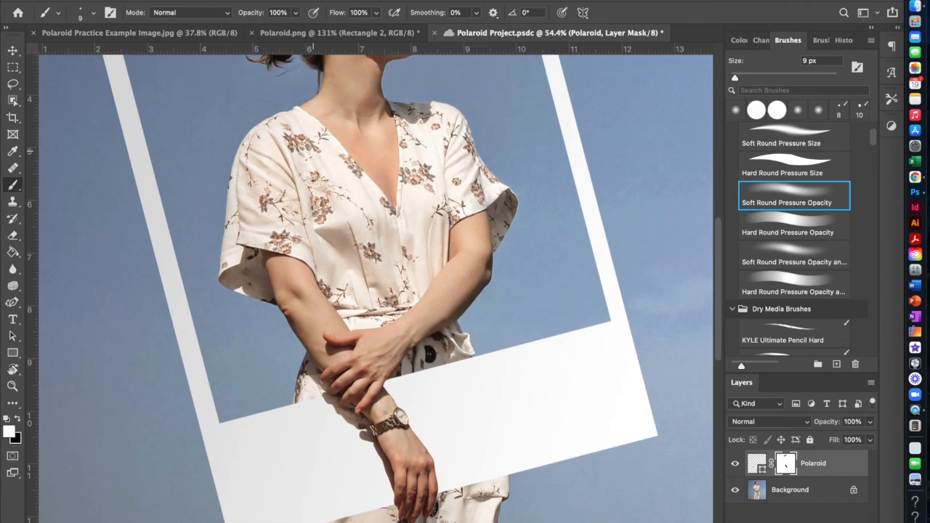
pyautogui.scroll(5, 375, 288)
pyautogui.scroll(5, 250, 78)
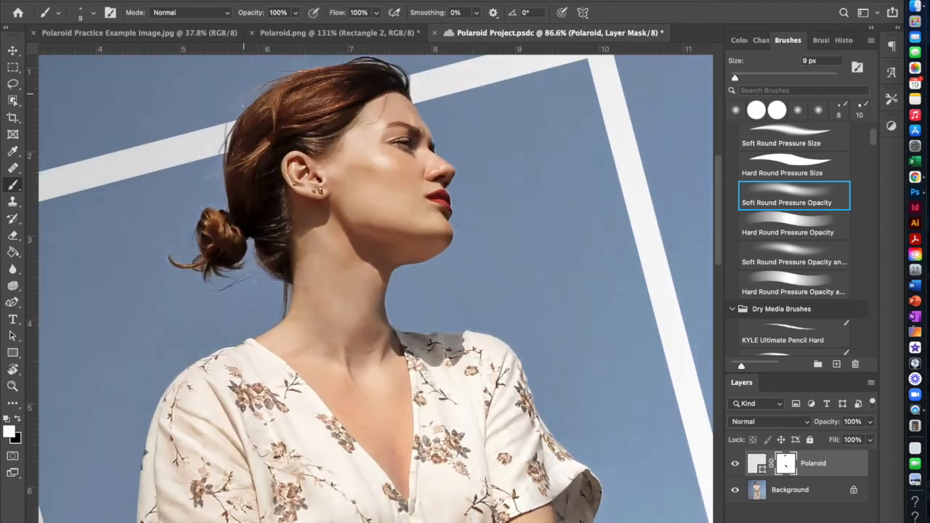